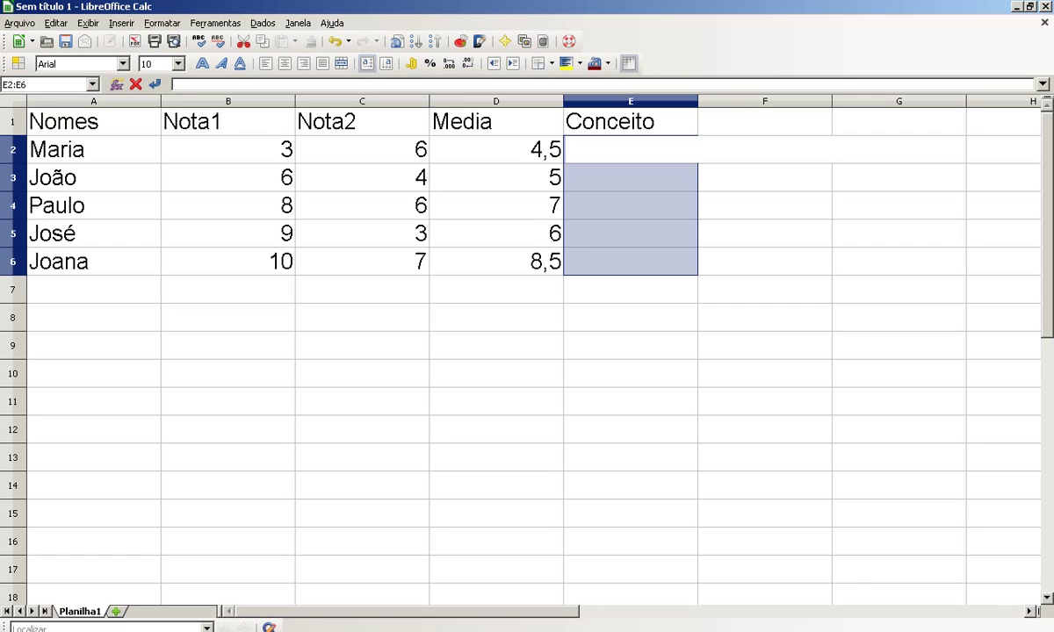
- Switch to the empty Notepad (Bloco de notas) document and write the function skeleton "=se()"
key("alt+Tab")
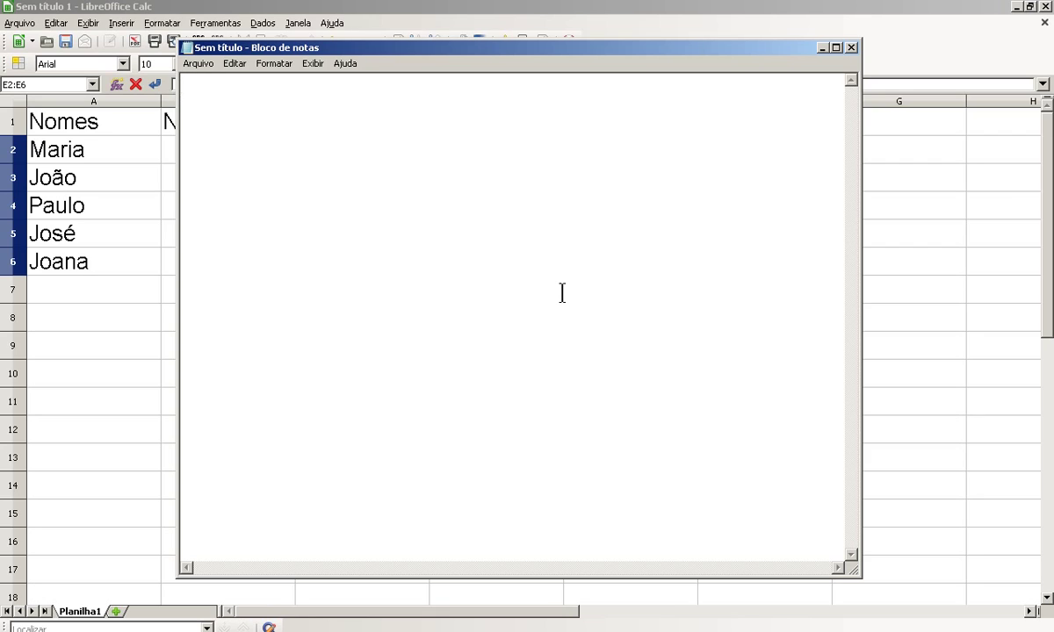
type("s")
key("BackSpace")
type("=se()")
key("Left")
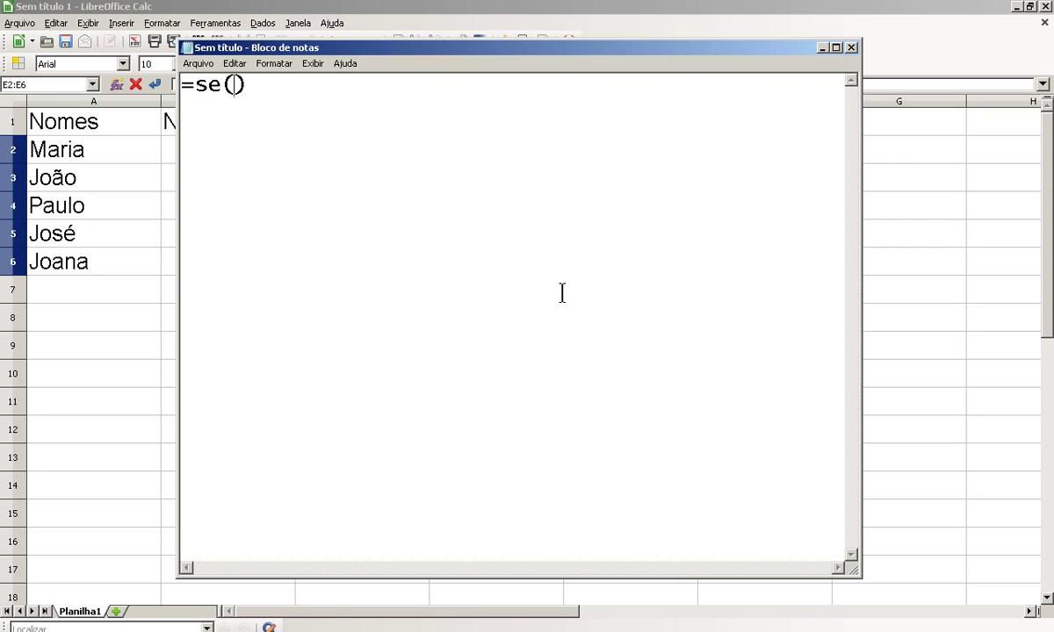
- Fill in the function's arguments so that the line reads "=se(fizer sol;vou a praia; ficou em casa)"
type("fizer so")
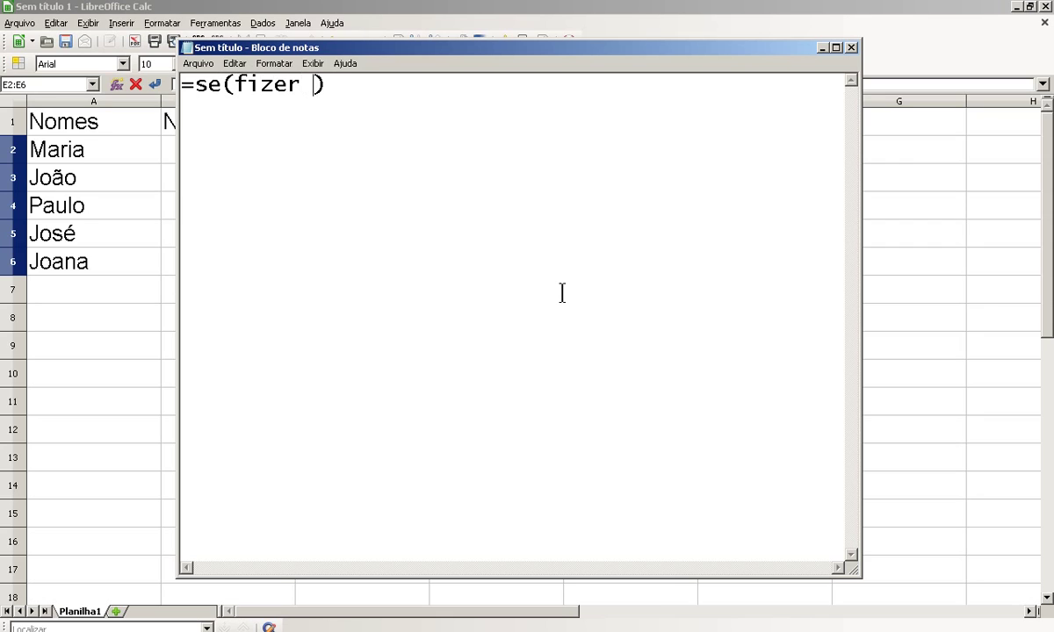
type("l;")
key("BackSpace")
type("vou a pr")
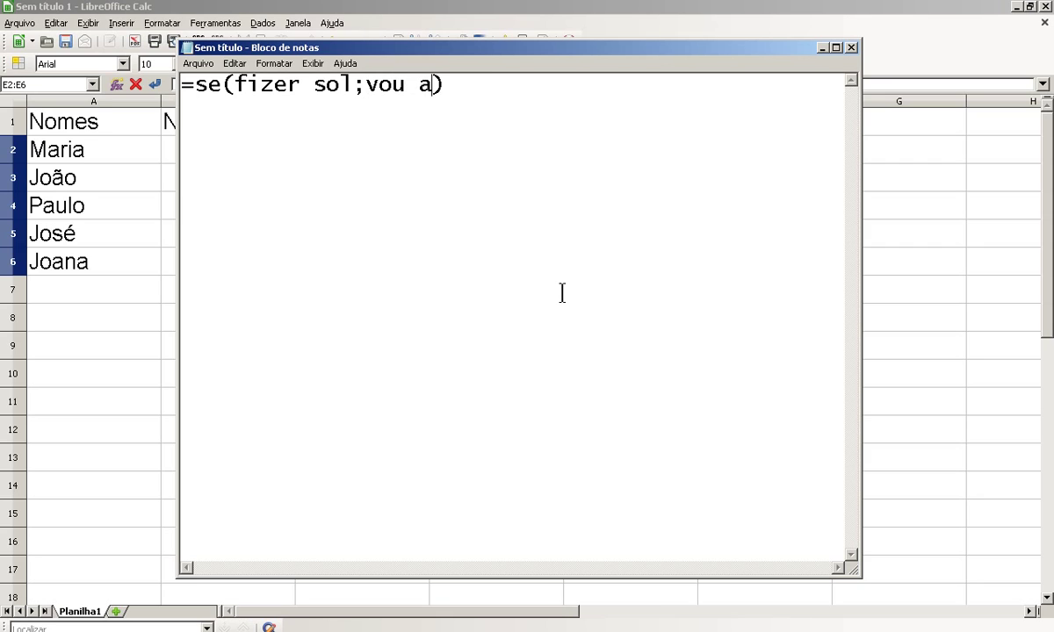
type("aia;")
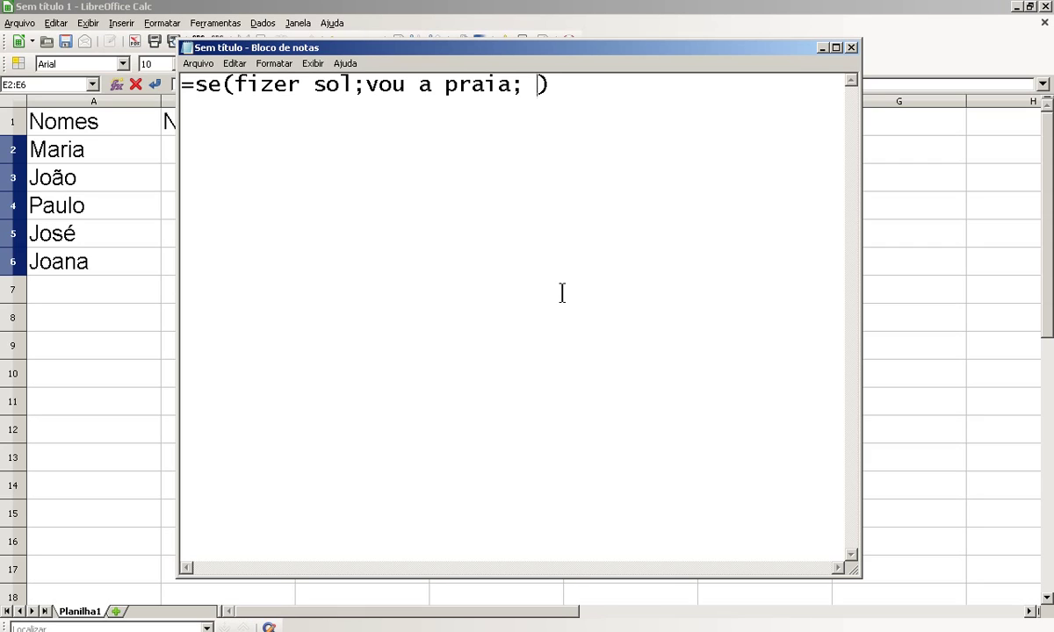
type("ficou em ca")
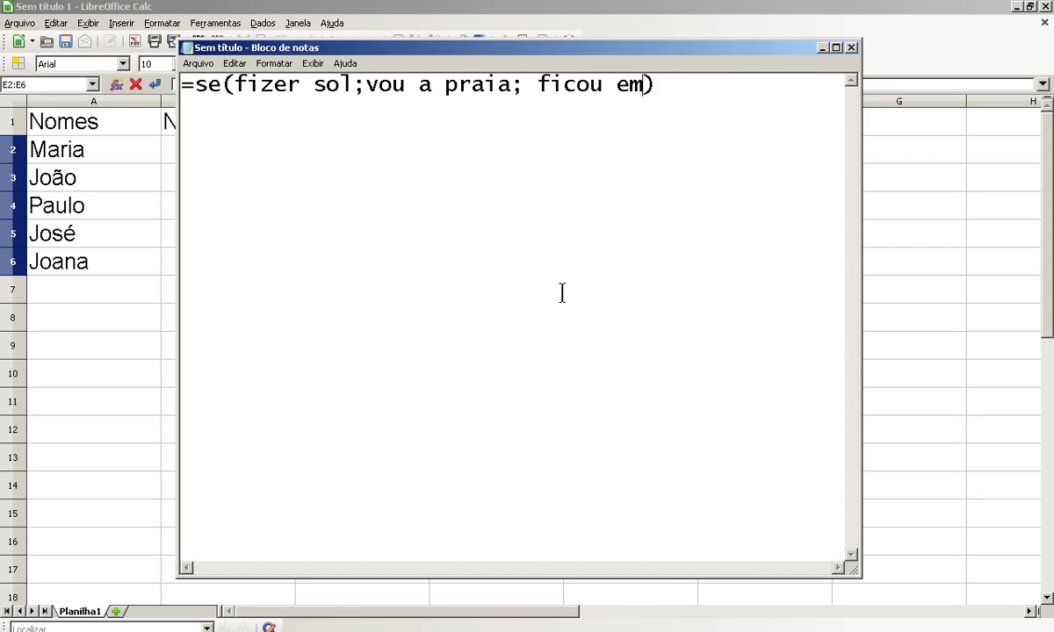
type("sa")
key("End")
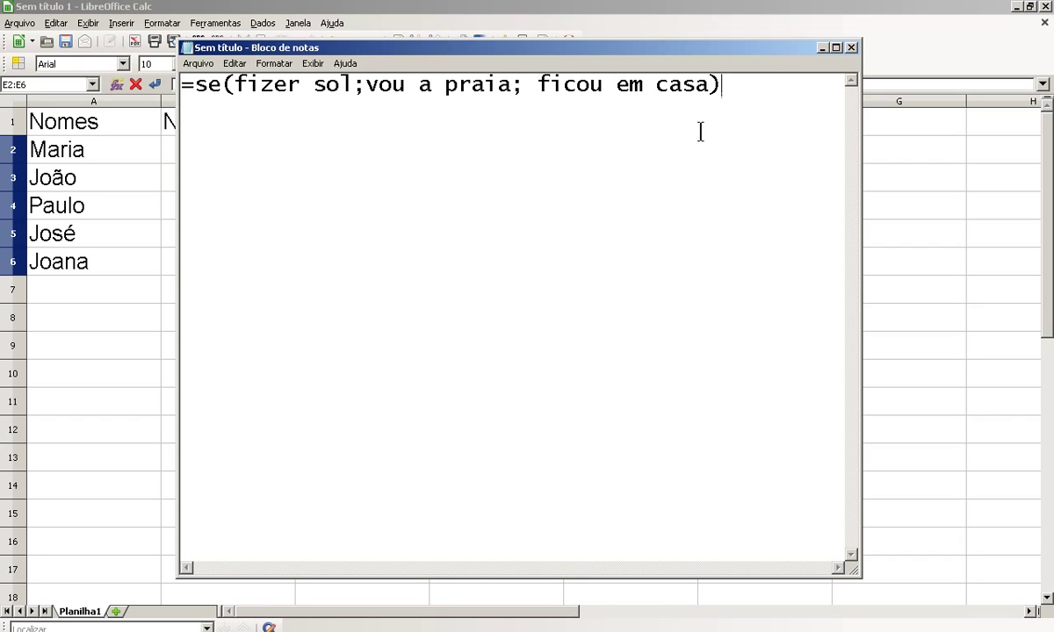
- Begin a general syntax line below the example, separated by a blank line, with "=se(condição;"
key("Return")
type("=se(condição")
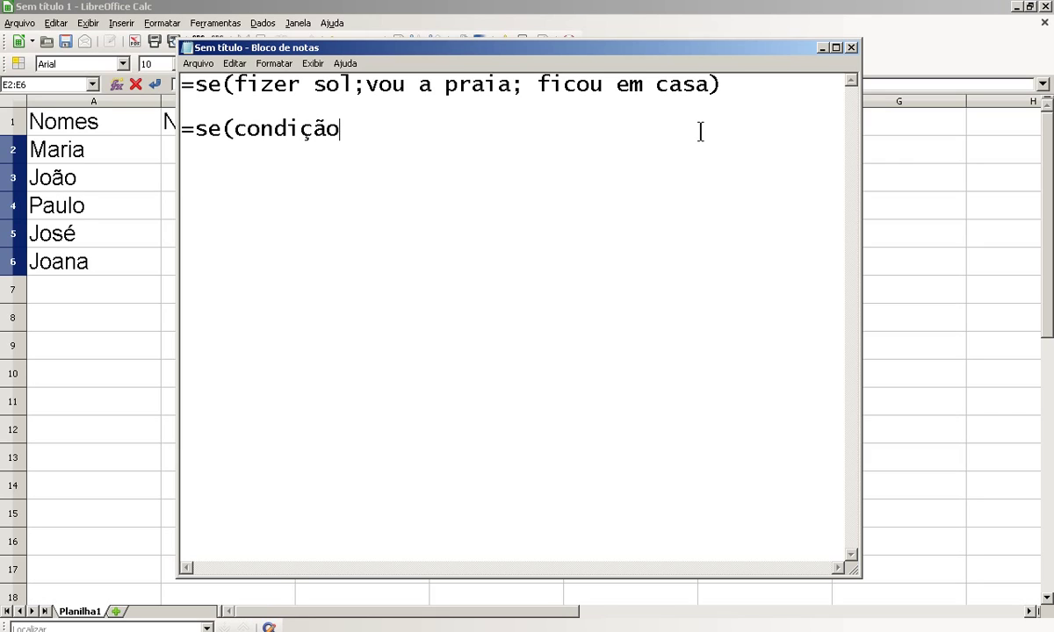
type(";")
left_click_drag(235, 128, 342, 137)
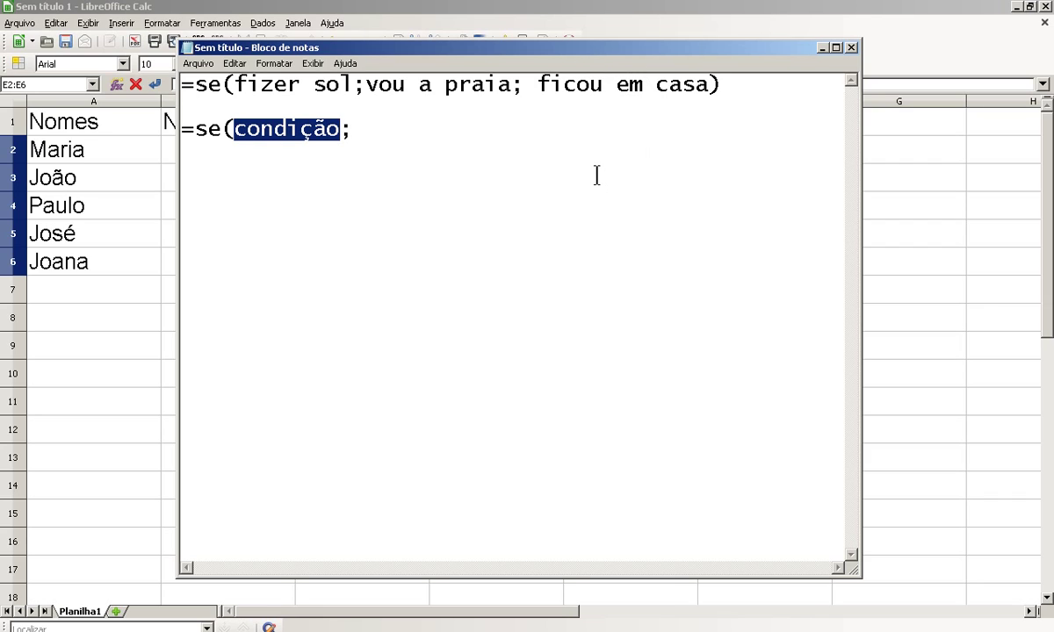
left_click(370, 137)
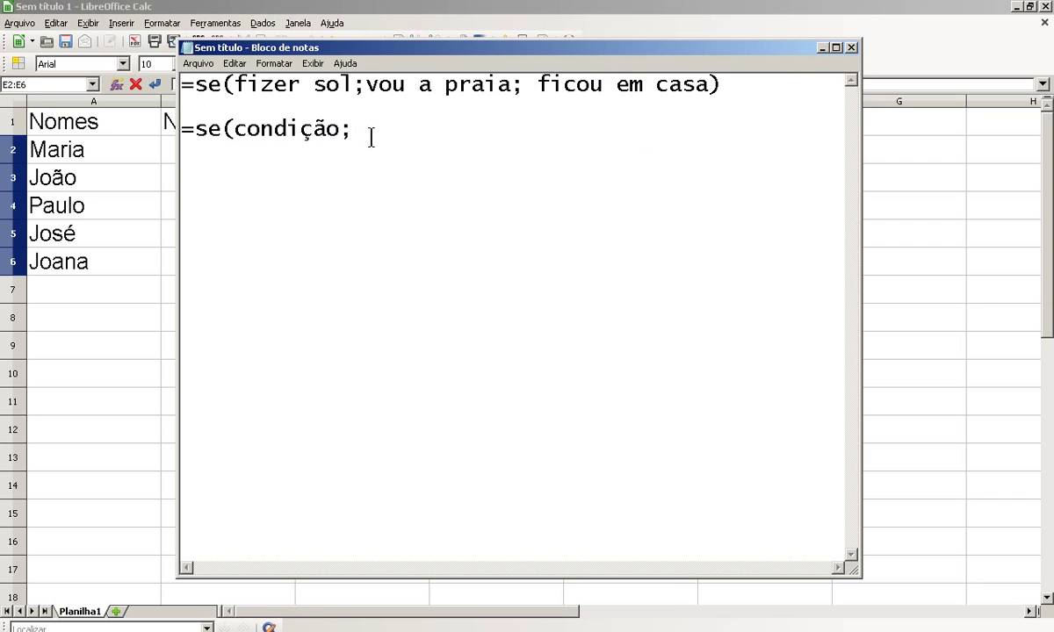
- Complete the syntax line with the two results so that it reads "=se(condição; 1 opção; 2 opção)"
type("1 execução")
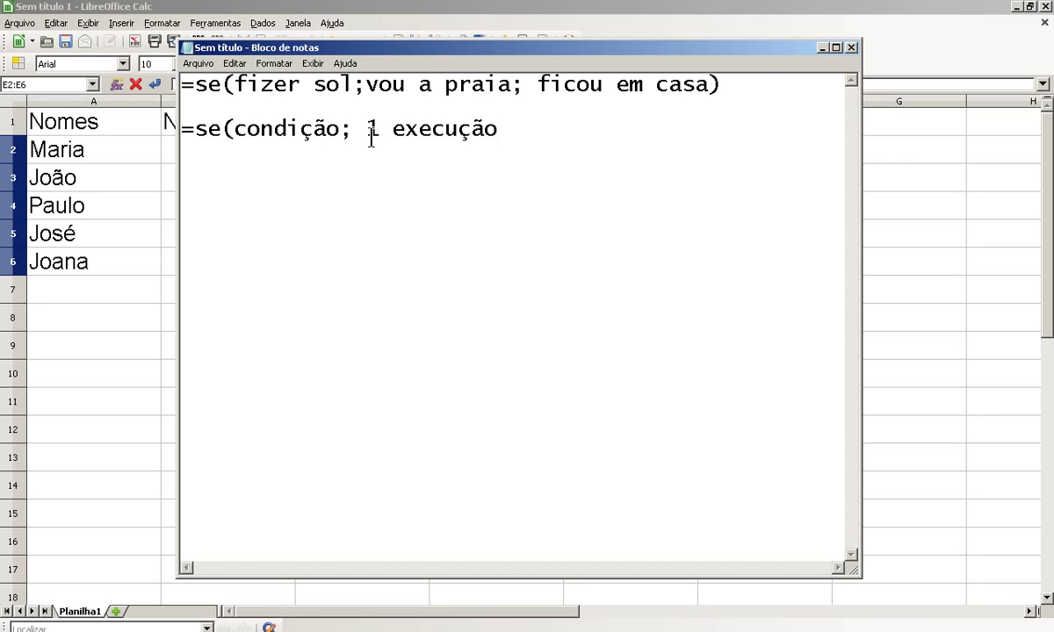
type("; ")
type("2")
key("BackSpace")
key("BackSpace")
key("BackSpace")
key("BackSpace")
key("BackSpace")
key("BackSpace")
key("BackSpace")
key("BackSpace")
key("BackSpace")
key("BackSpace")
key("BackSpace")
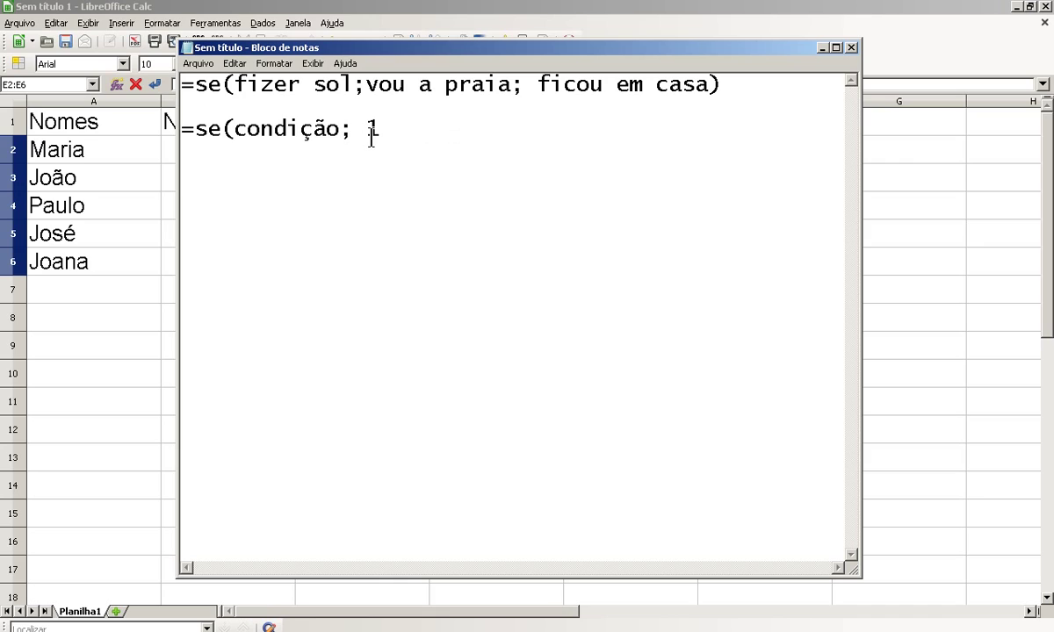
type("opção")
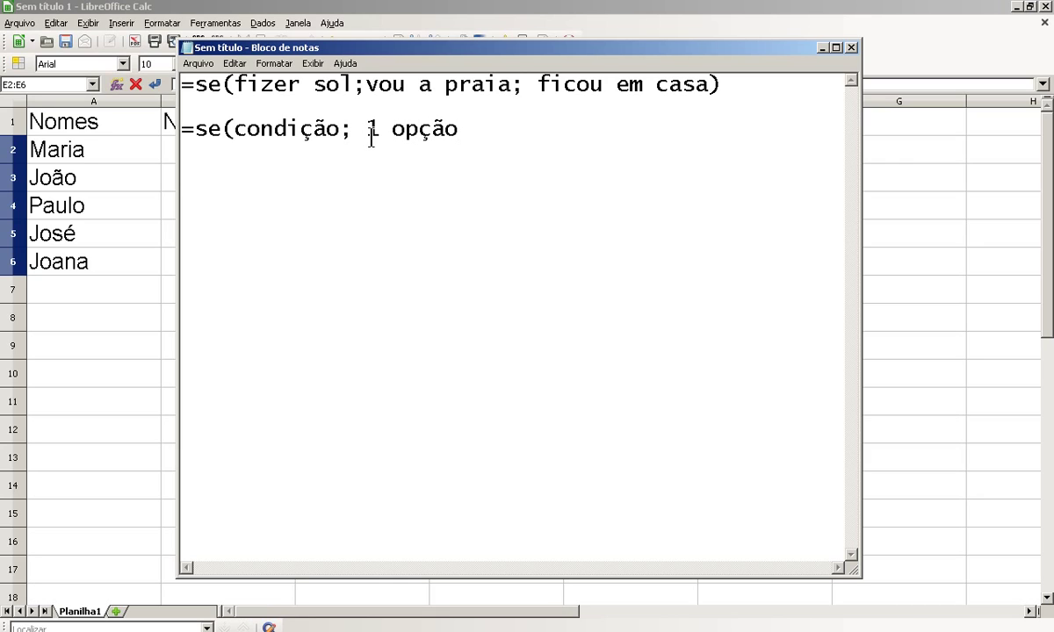
type("; 2 opção)")
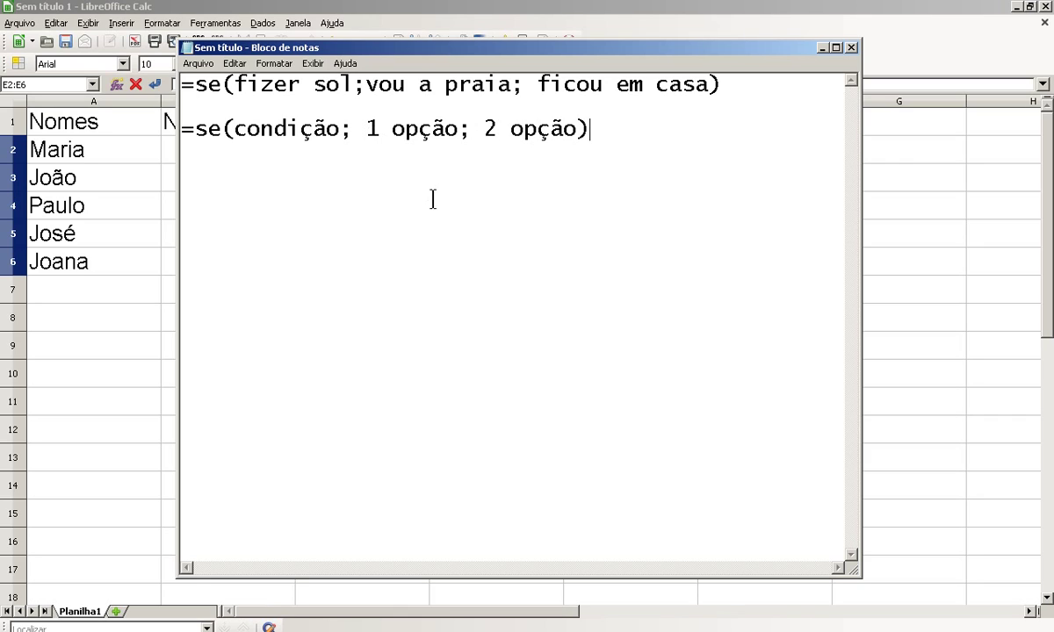
- Return to the LibreOffice Calc spreadsheet and examine the average formula in cell D2
left_click(823, 48)
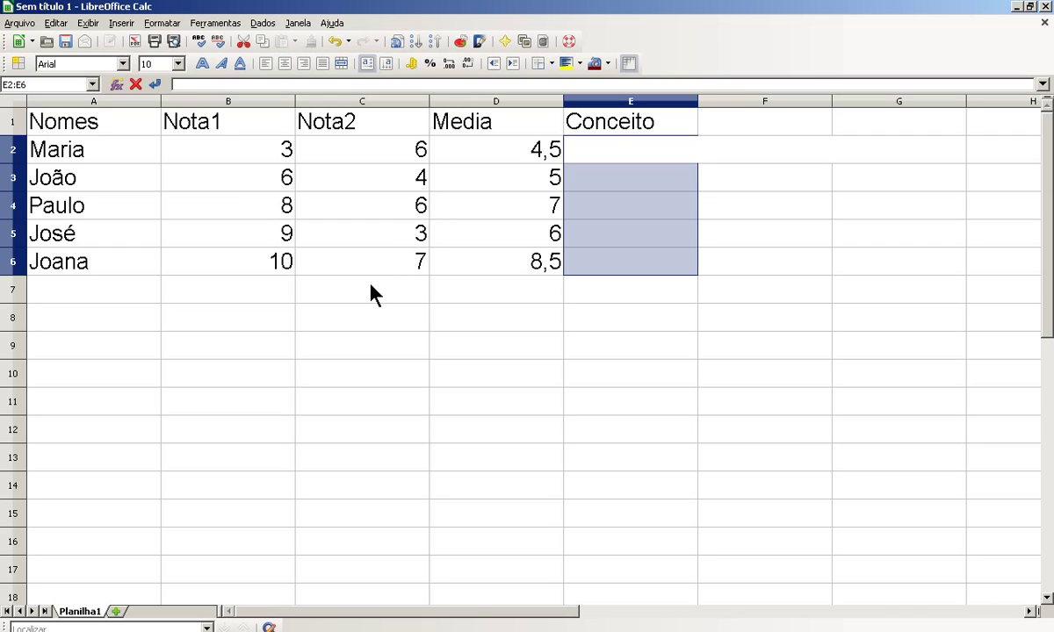
left_click(472, 151)
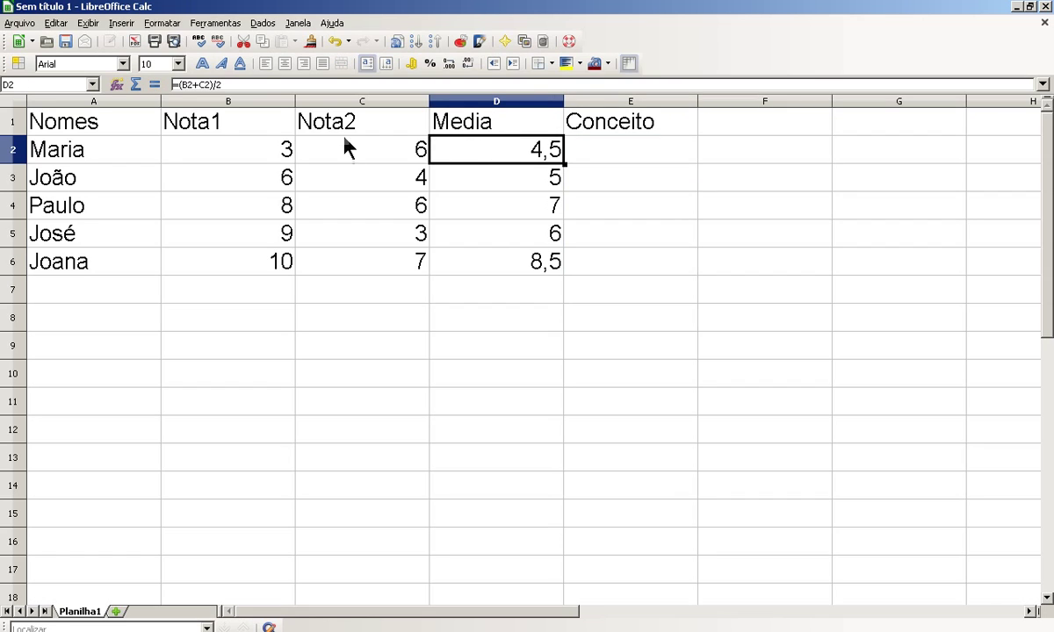
left_click(261, 86)
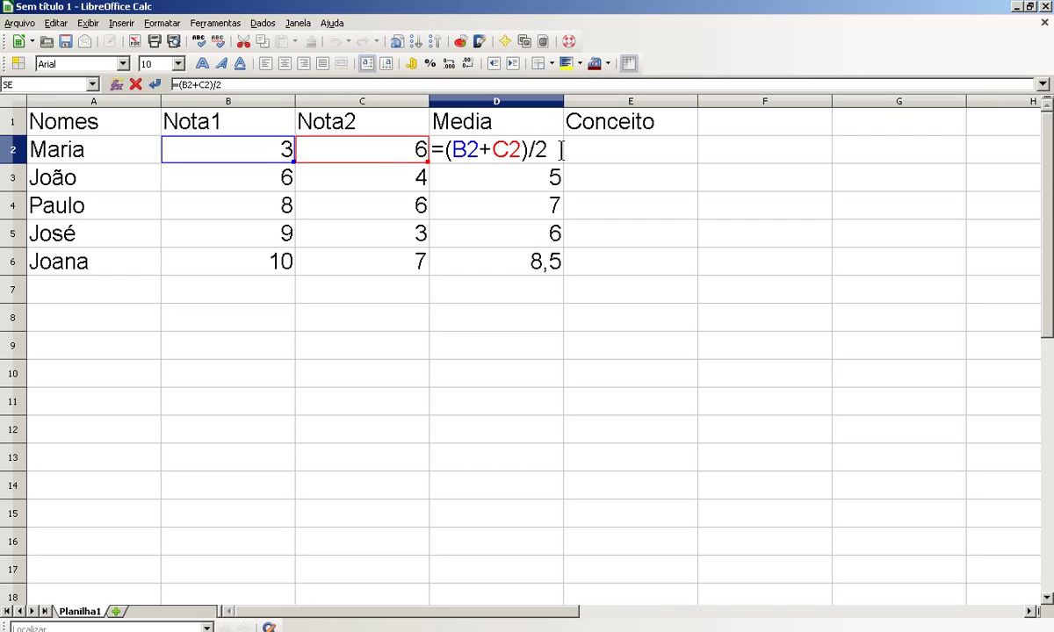
key("Return")
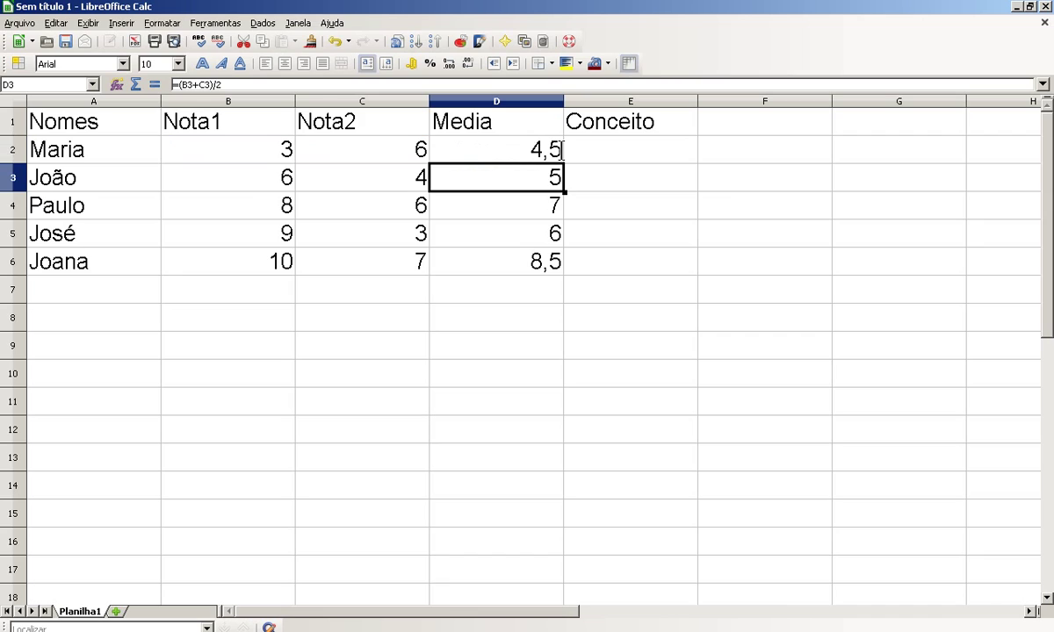
left_click(553, 151)
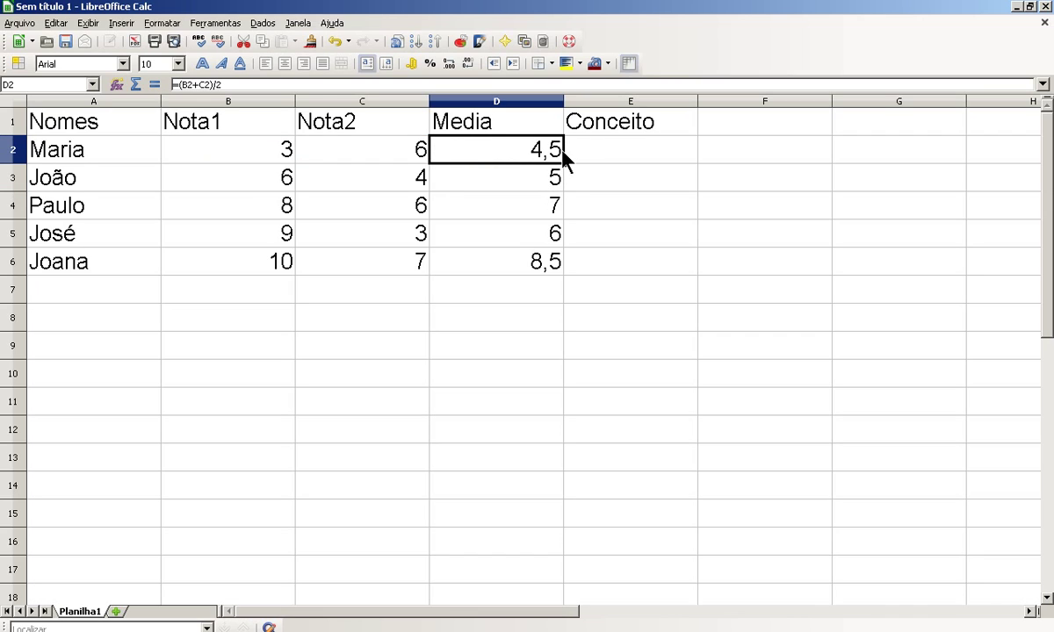
- Examine the average formula in cell D3 and leave the formula as it was
left_click(516, 176)
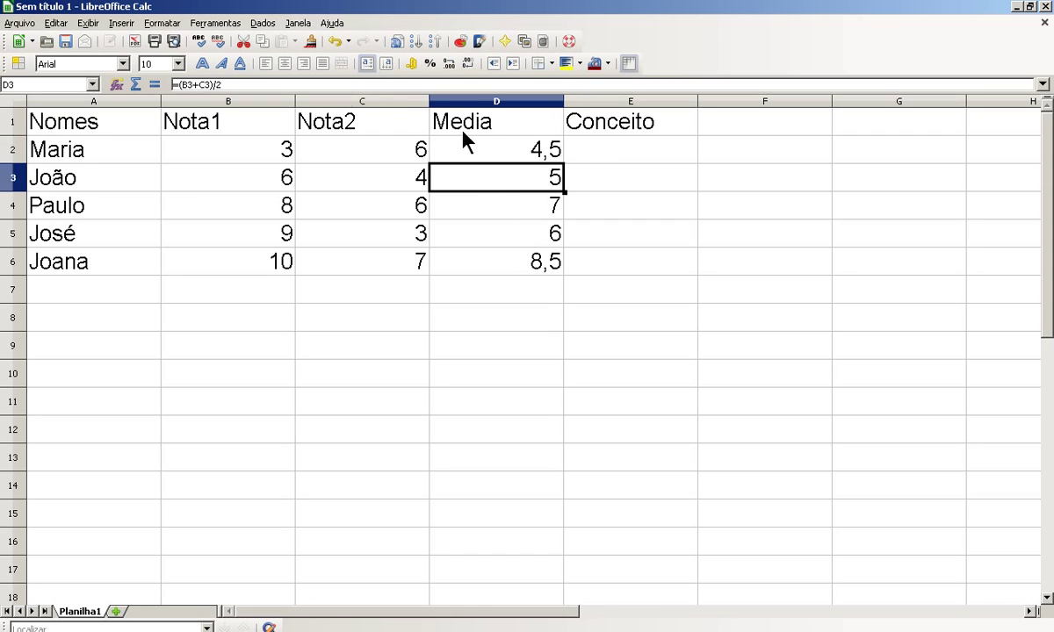
double_click(489, 172)
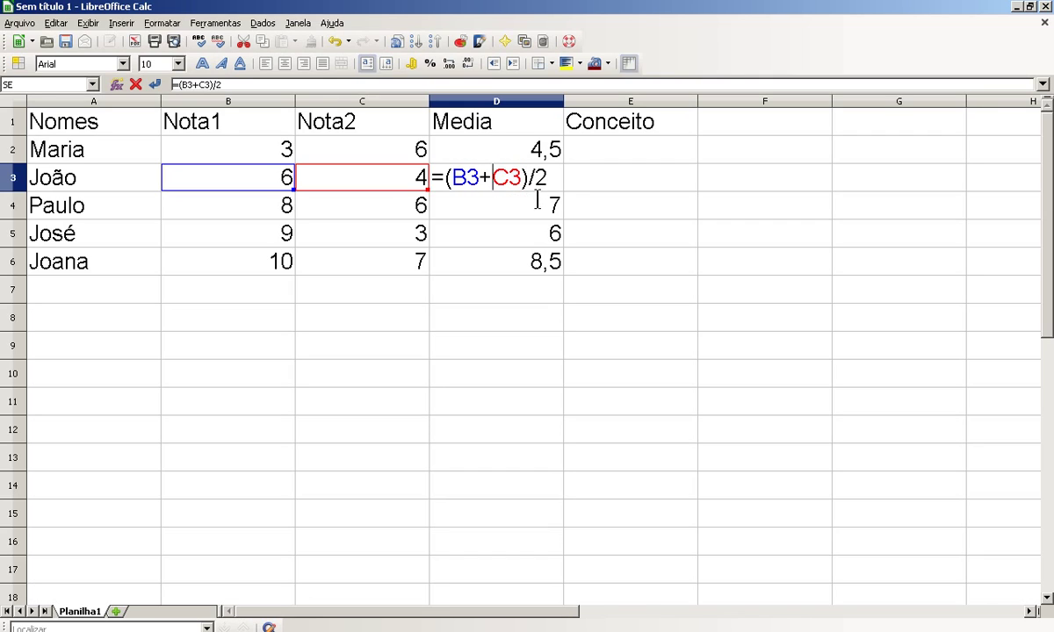
left_click(539, 205)
key("BackSpace")
key("BackSpace")
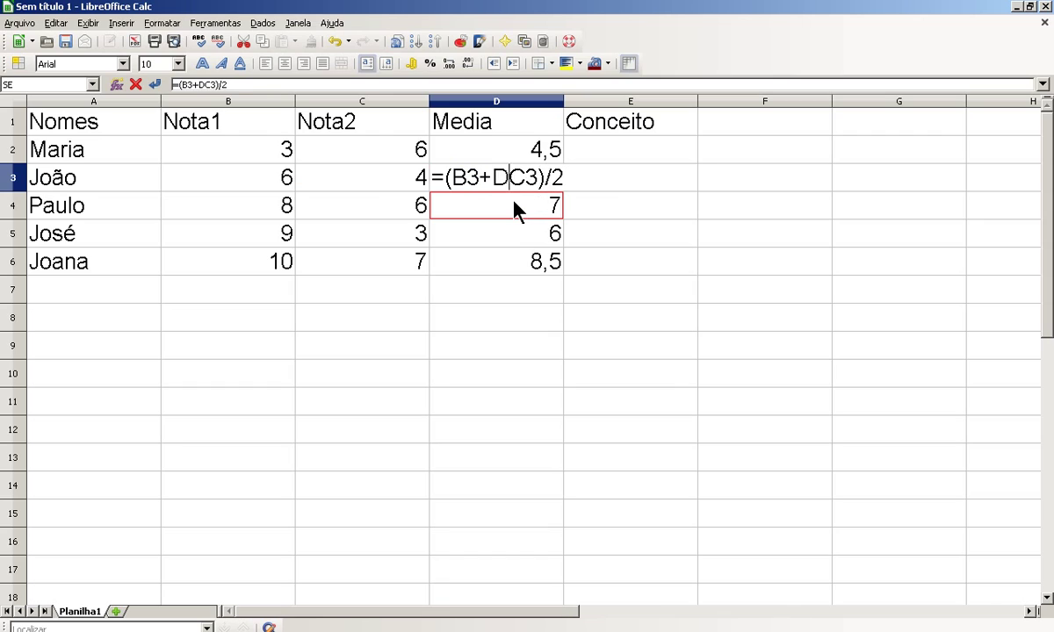
key("Return")
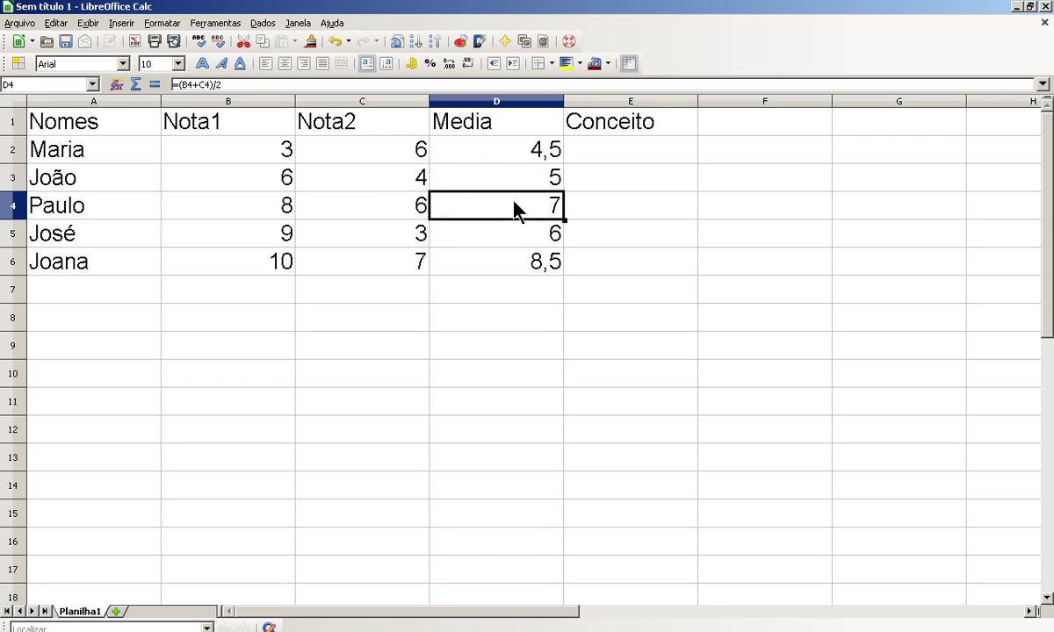
- Examine the average formula in cell D4, keeping it as =(B4+C4)/2
double_click(513, 203)
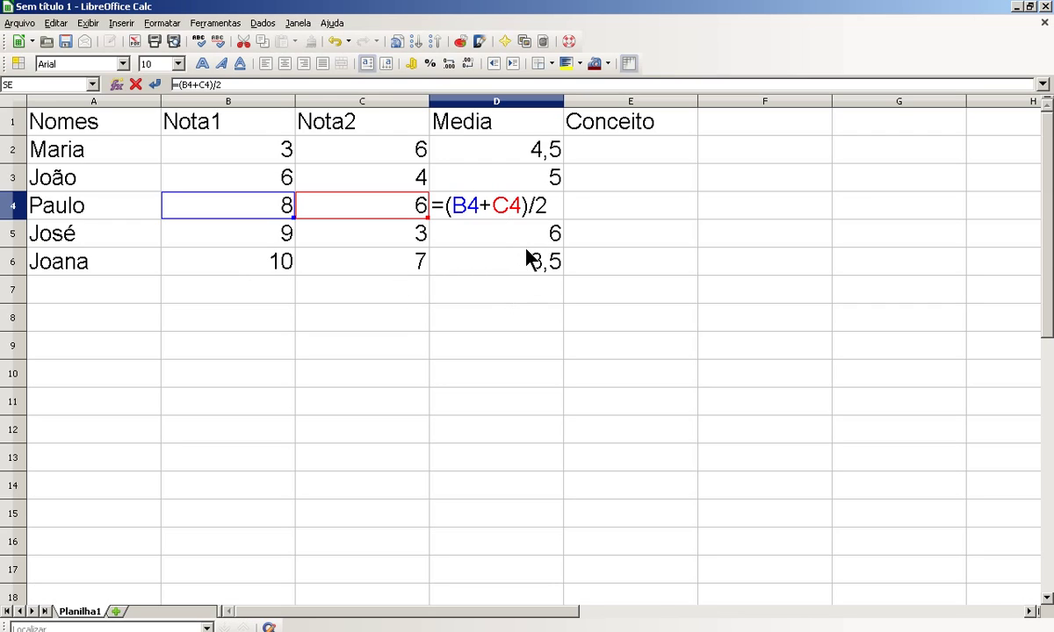
left_click(554, 176)
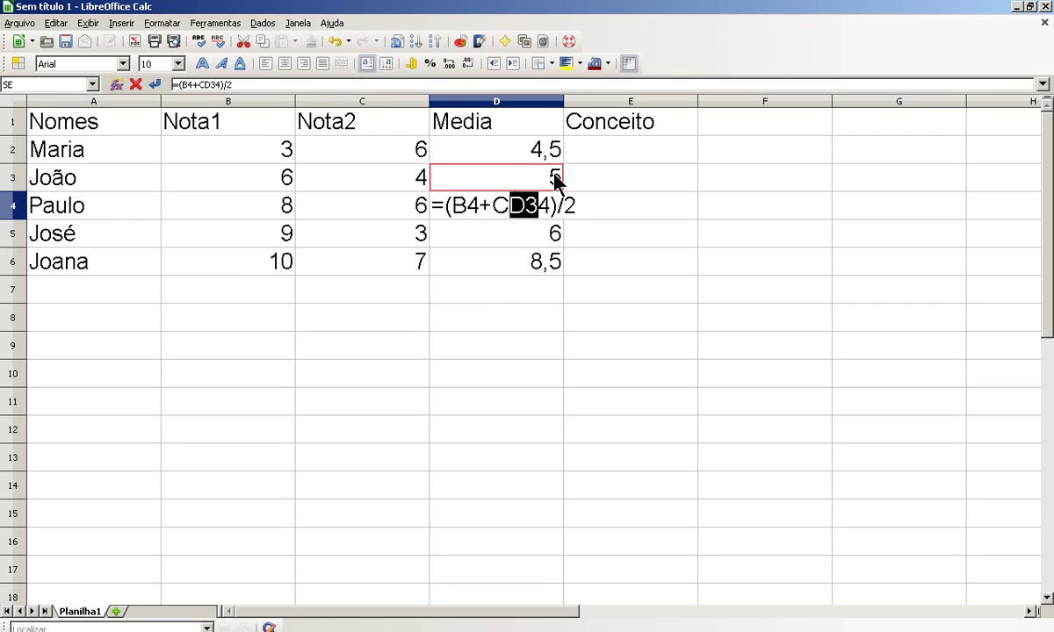
key("BackSpace")
key("BackSpace")
key("BackSpace")
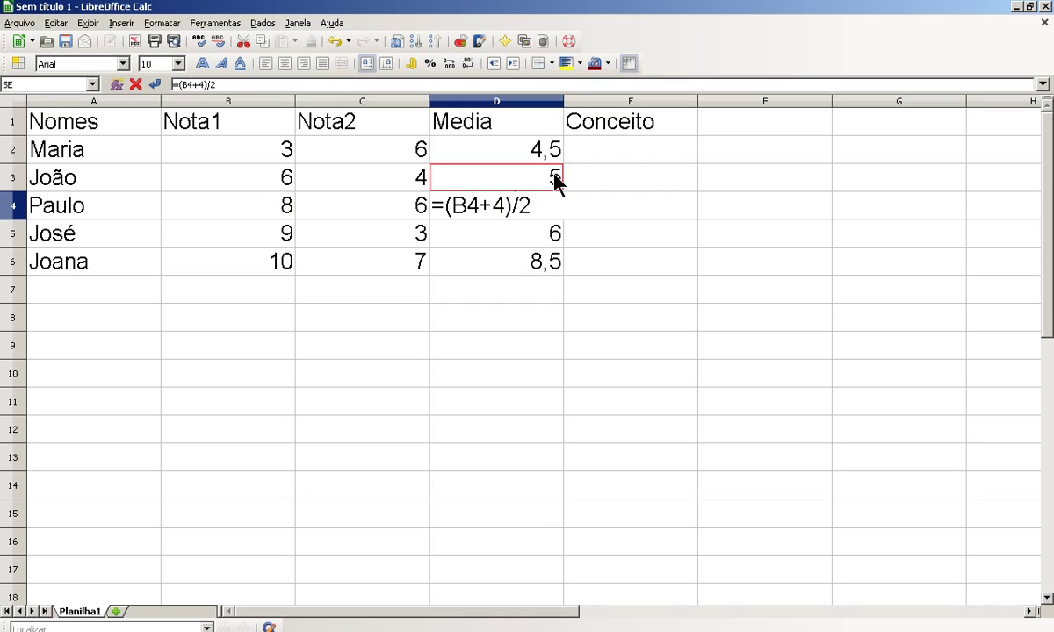
type("c")
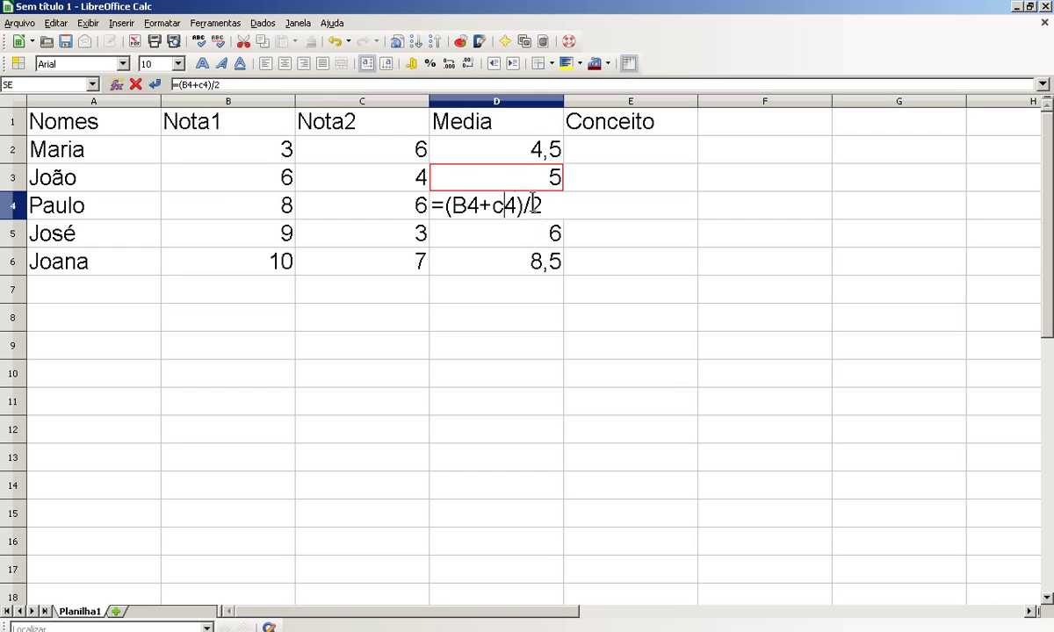
key("Return")
- Delete the Media formulas in cells D3 to D6
key("Up")
key("Up")
key("shift+Down")
key("shift+Down")
key("shift+Down")
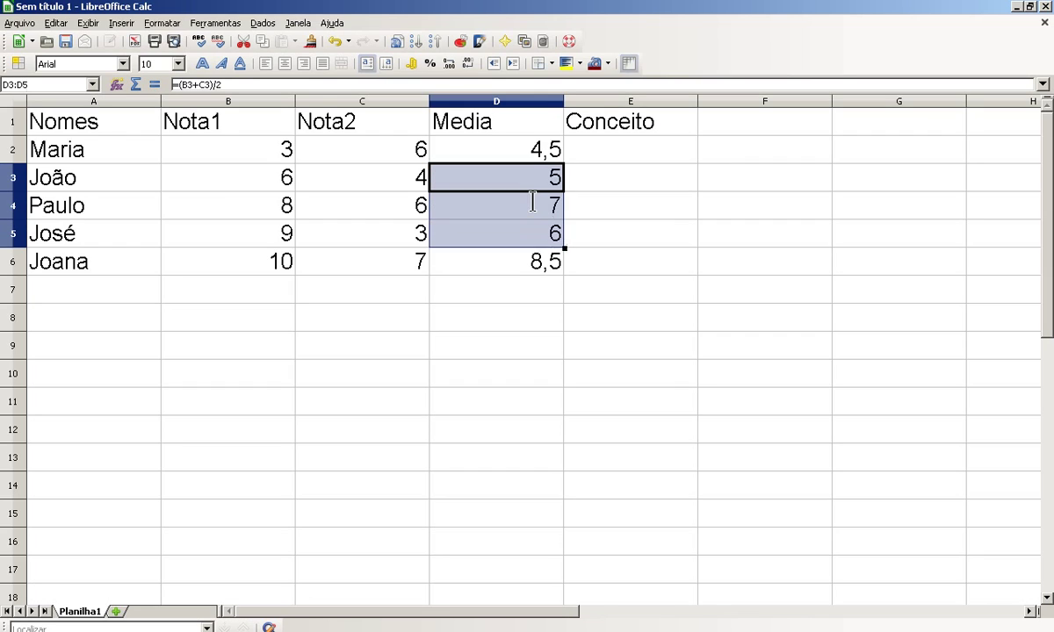
key("Delete")
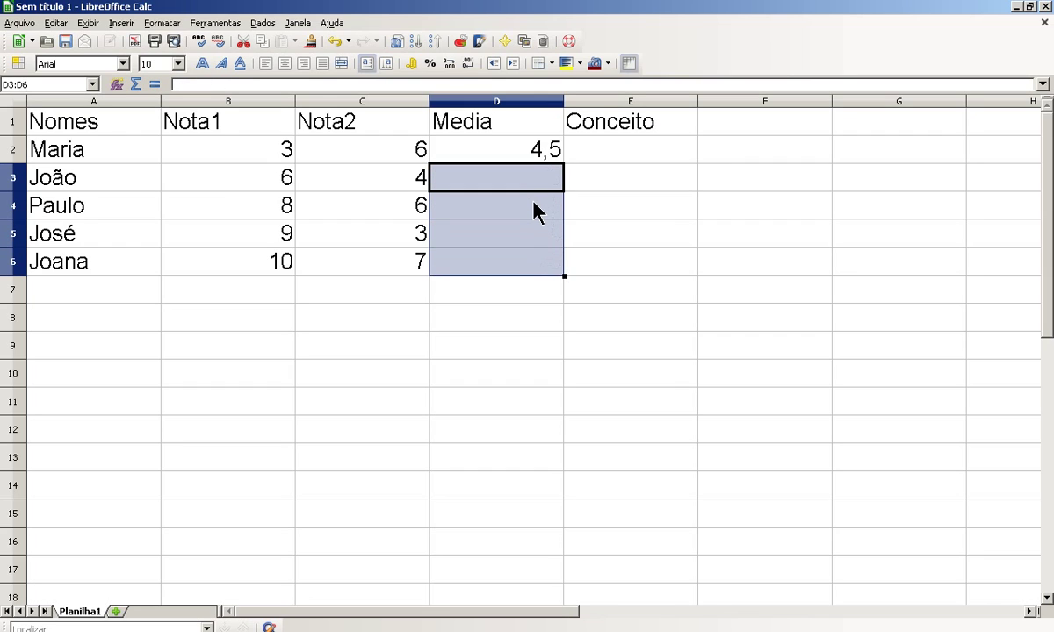
- Check the average formula in D2 and fill it down the Media column through D6
left_click(551, 153)
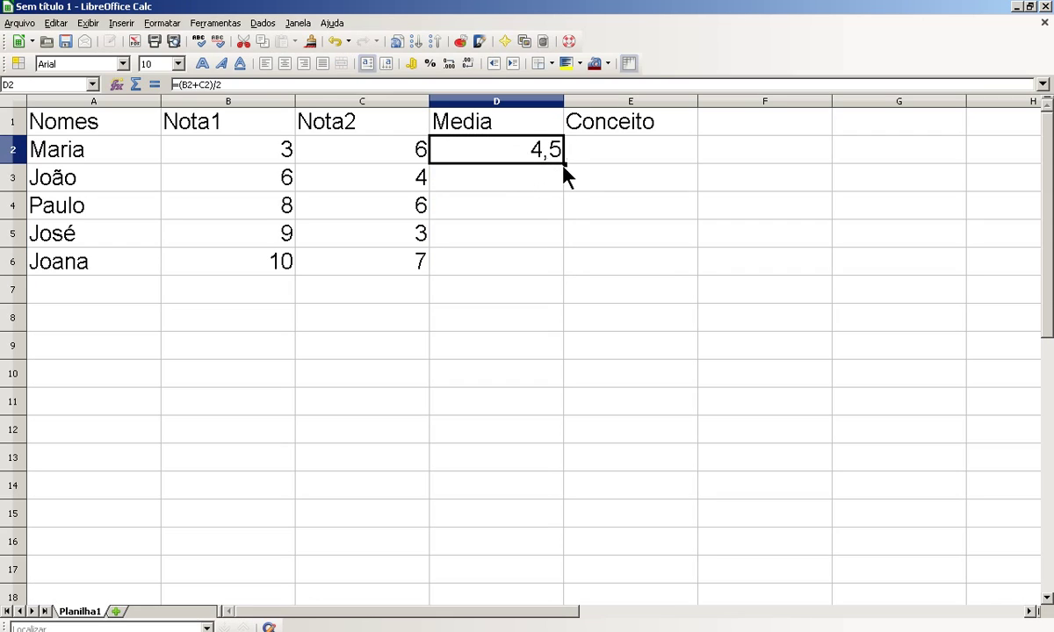
left_click(323, 83)
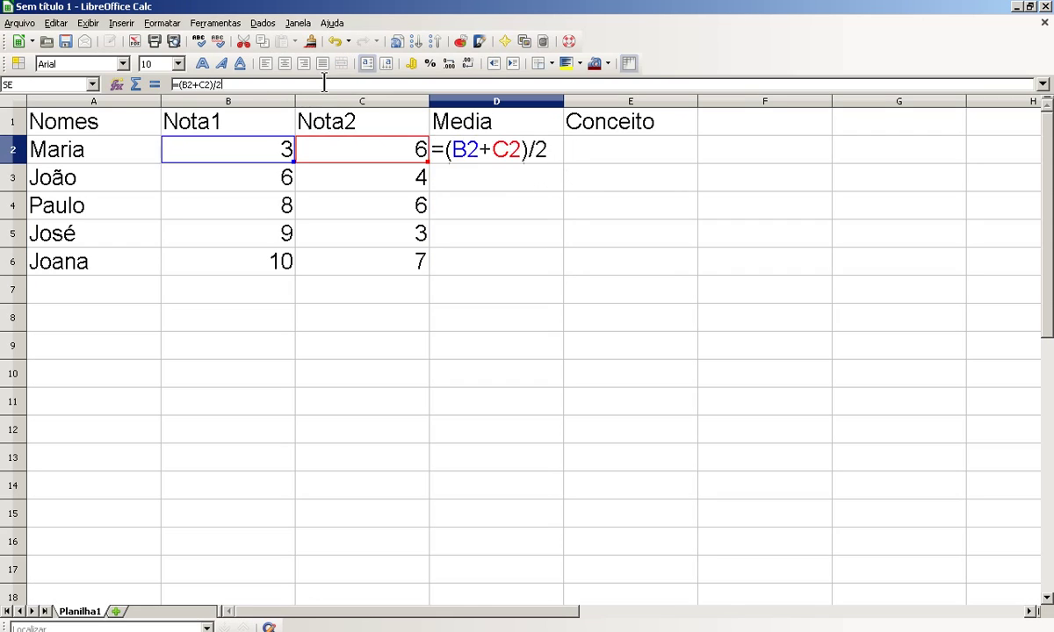
left_click(529, 149)
key("Return")
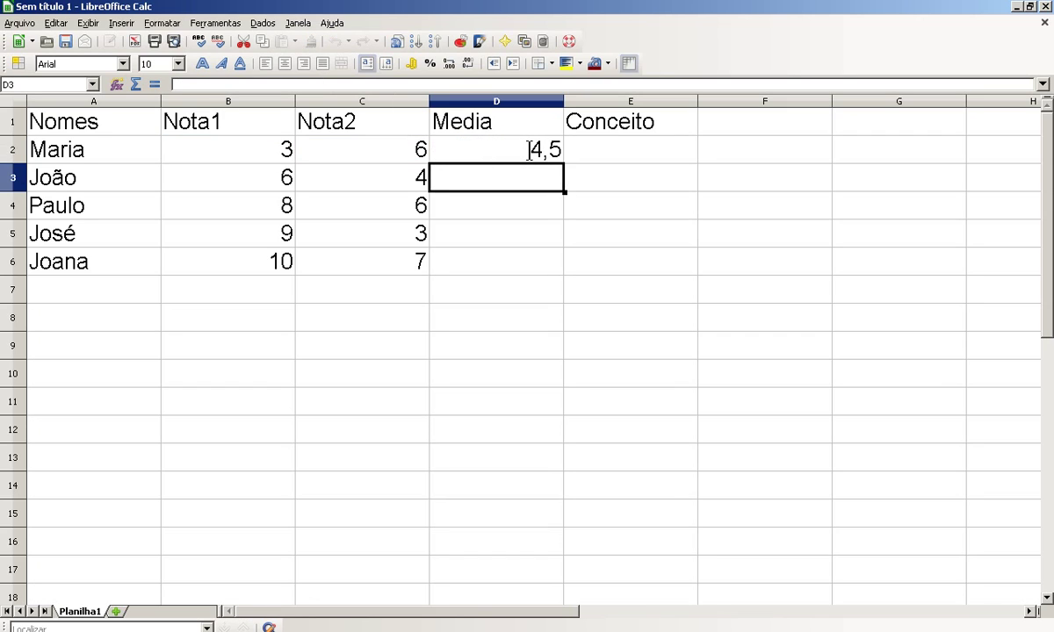
left_click(529, 149)
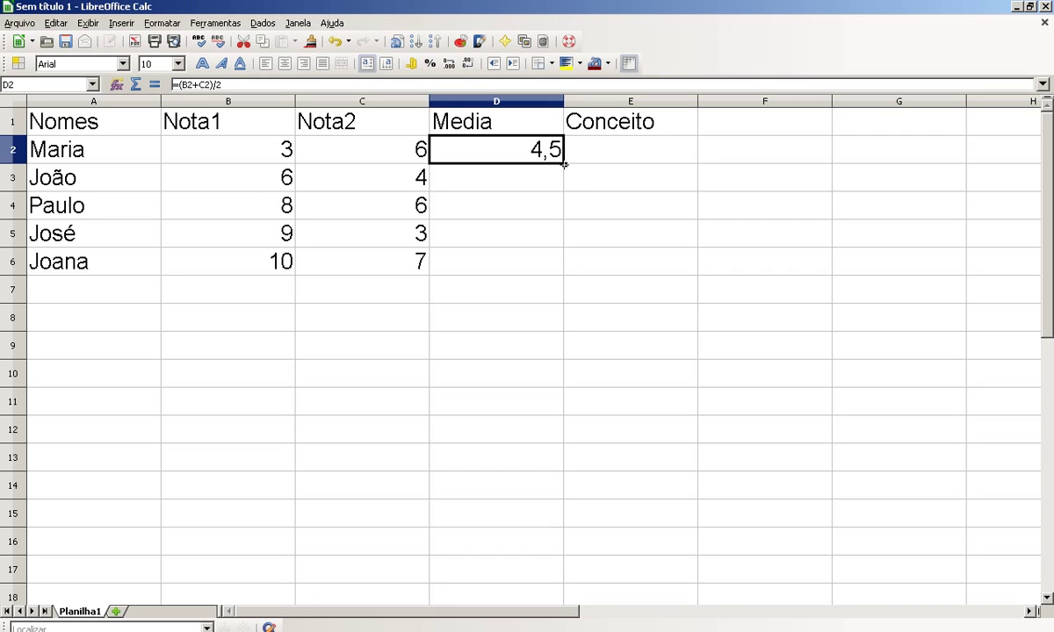
left_click_drag(564, 165, 568, 284)
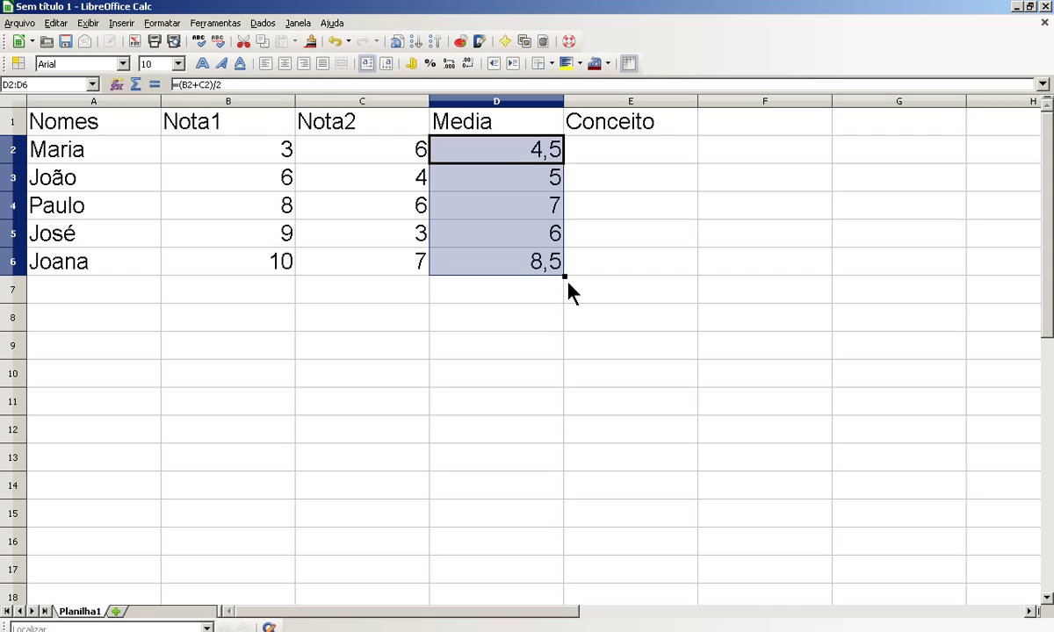
- Examine the average formulas in cells D3 and D2, leaving both unchanged
left_click(545, 187)
double_click(544, 182)
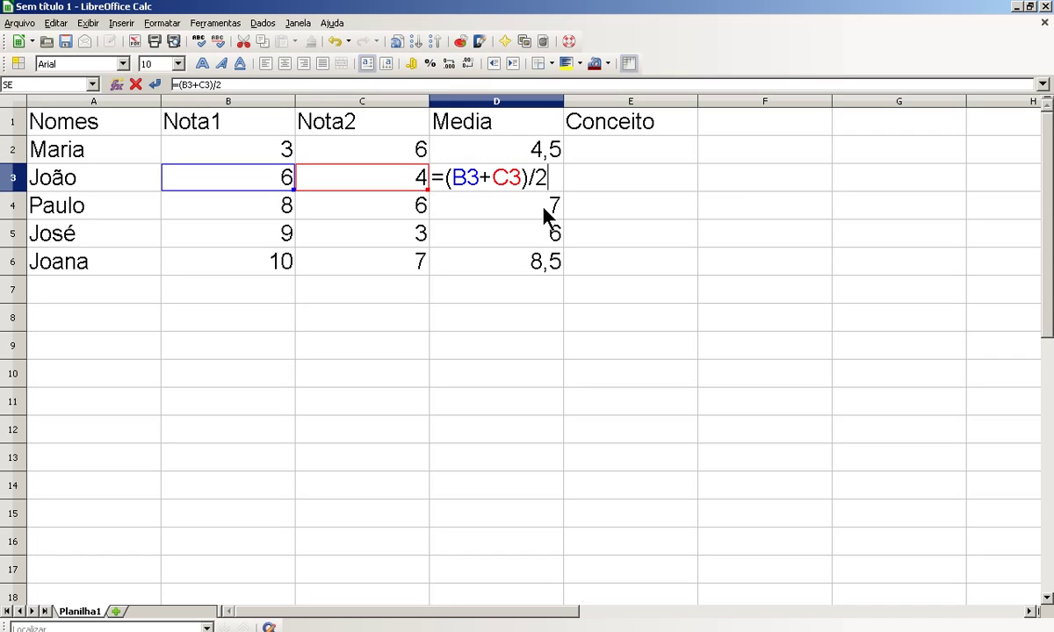
key("Return")
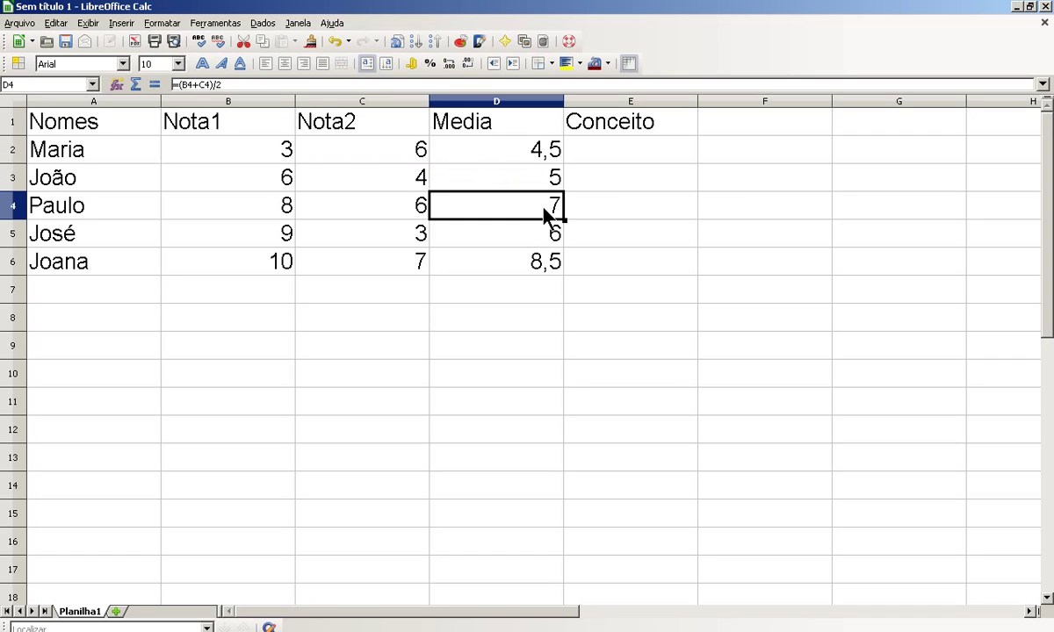
double_click(544, 154)
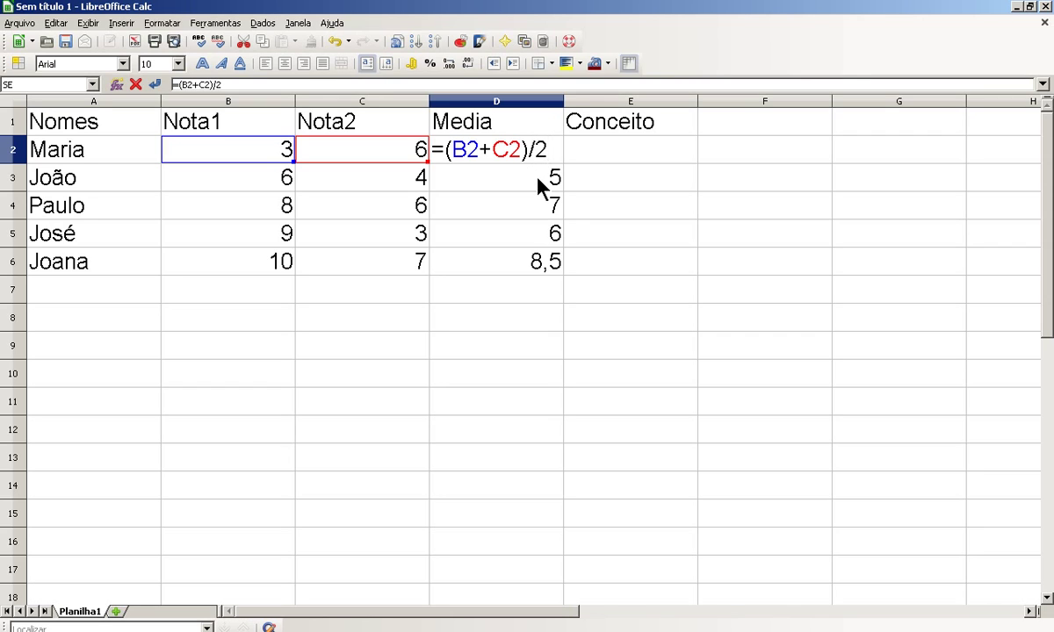
key("Return")
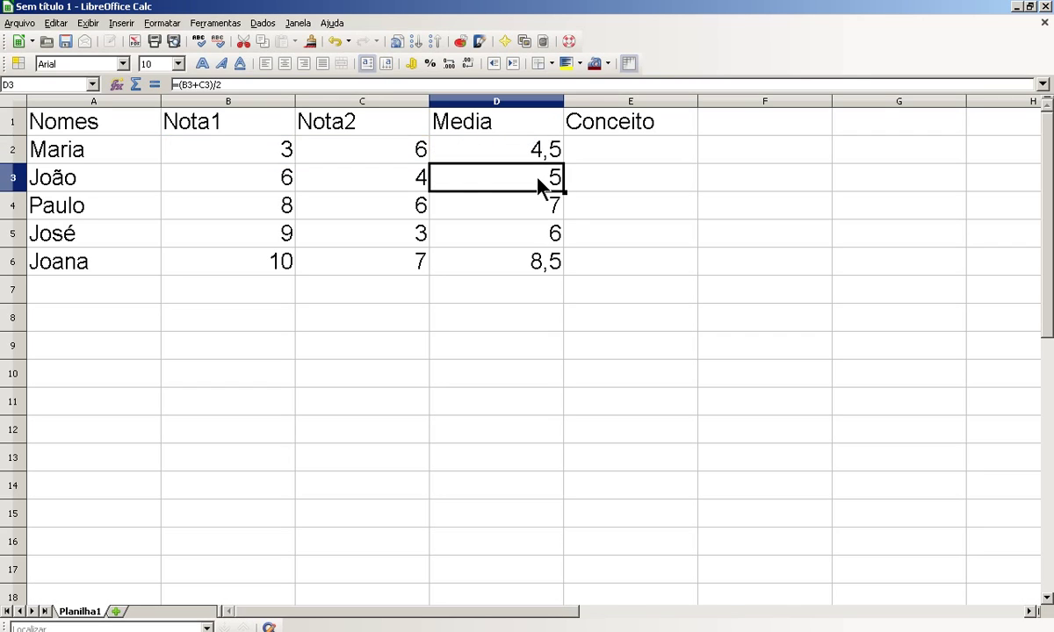
double_click(539, 179)
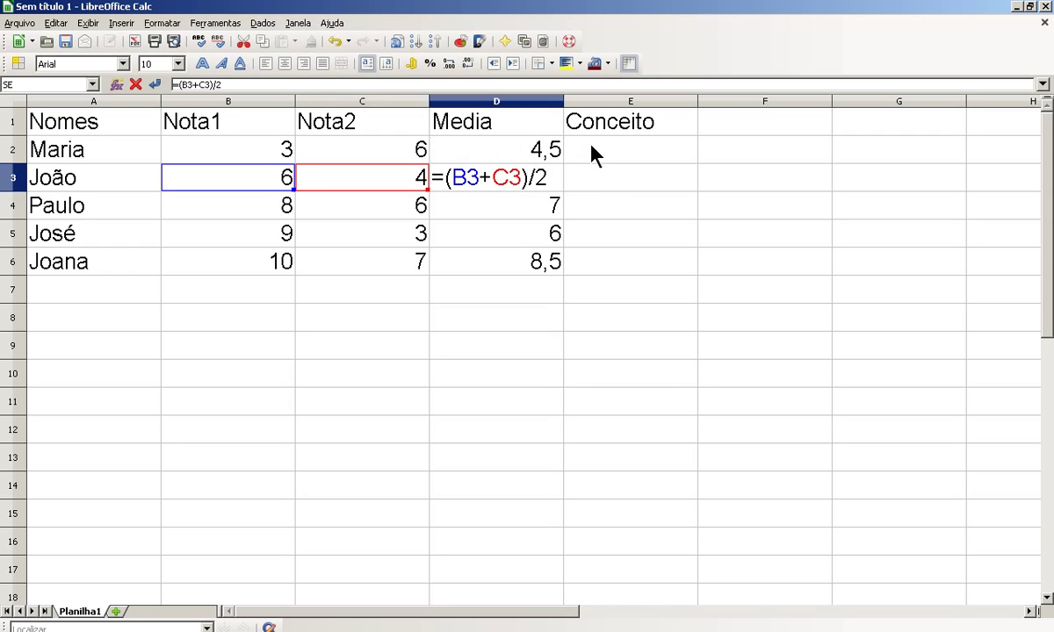
key("Return")
- Begin an SE formula in cell E2 and consult the function's syntax example in the Notepad window before returning to the spreadsheet
left_click(630, 147)
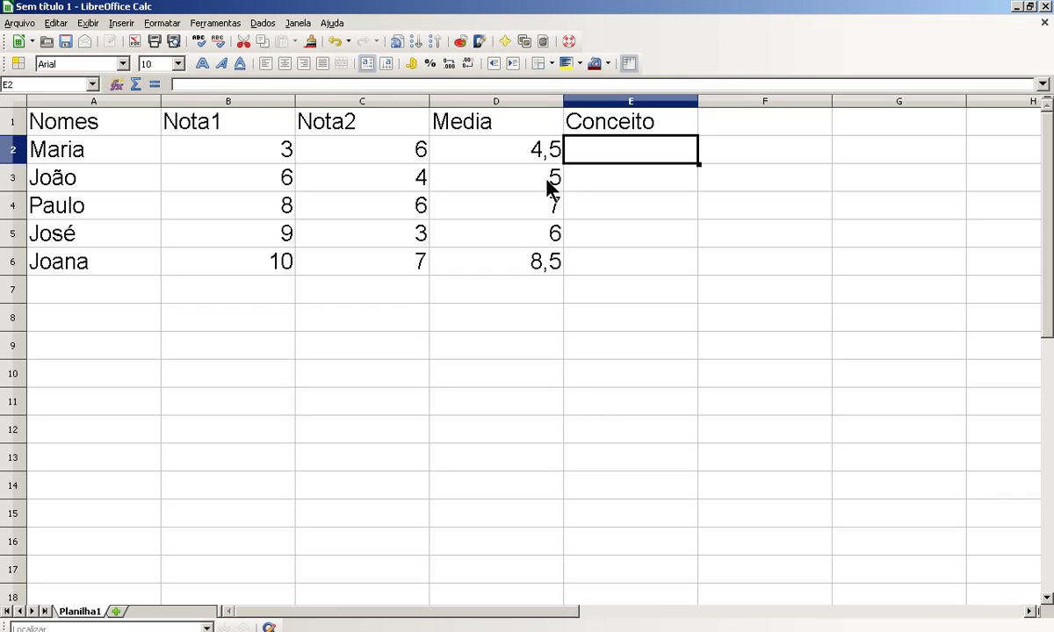
double_click(600, 158)
type("=s")
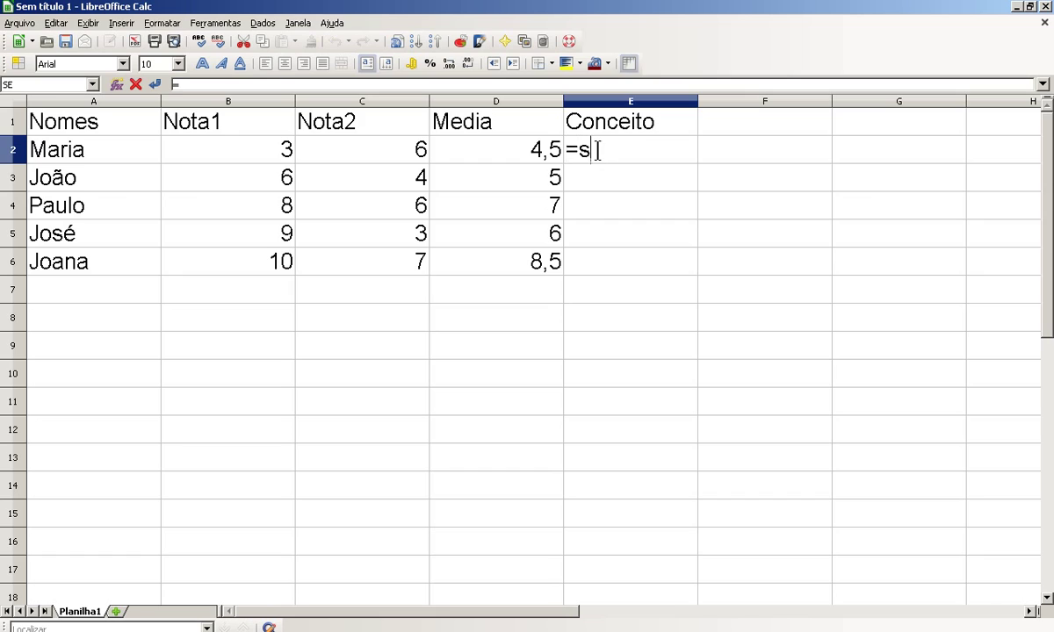
type("e(")
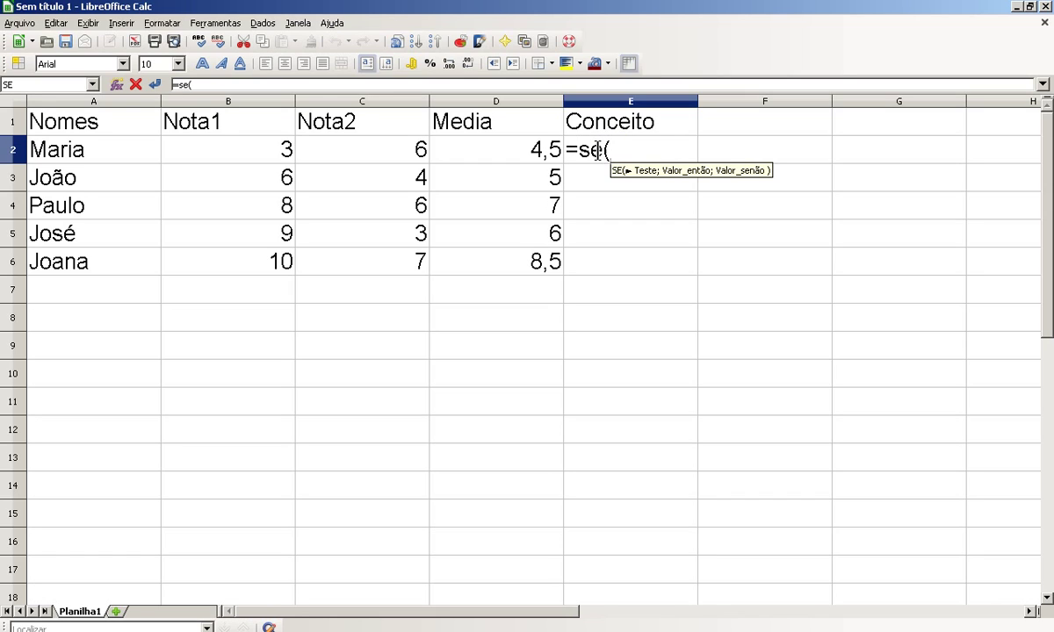
key("alt+Tab")
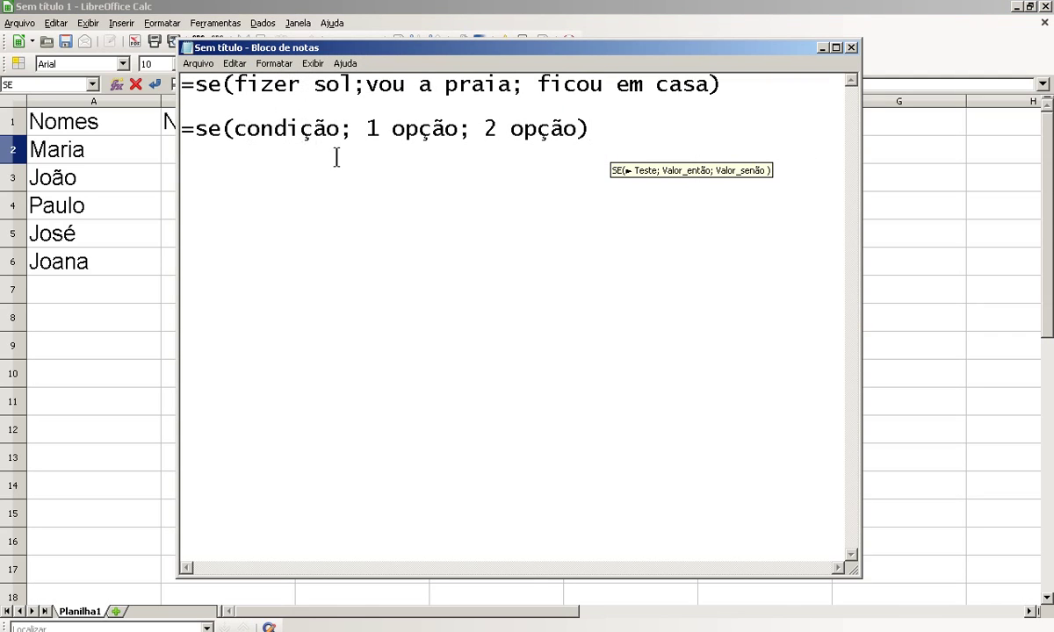
left_click(822, 49)
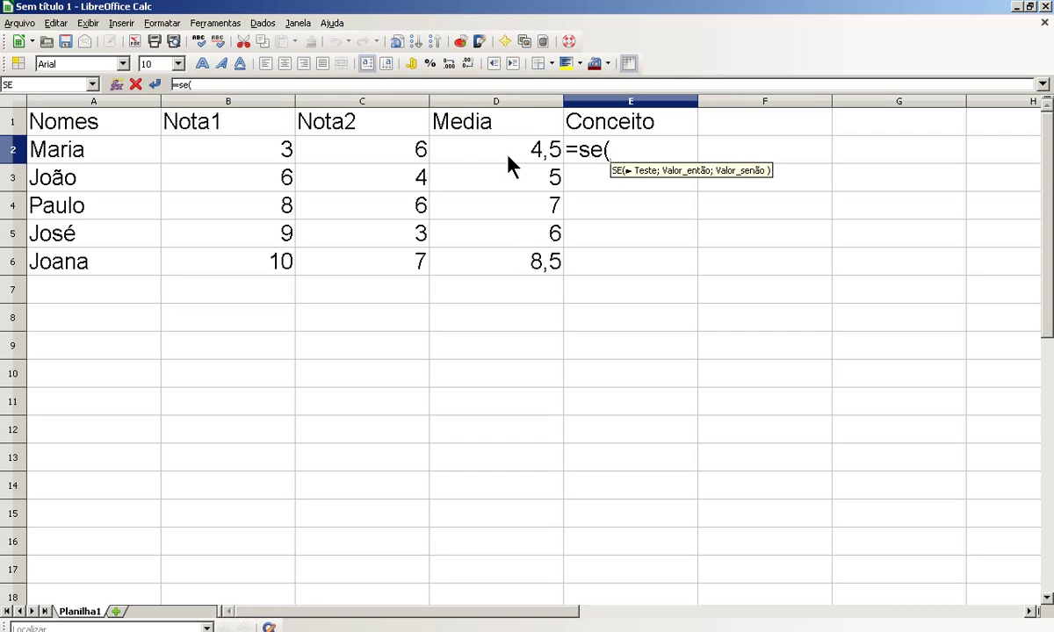
- Add the condition d2>=5 and the then-value "Aprovado" to the SE formula in cell E2
type("d2")
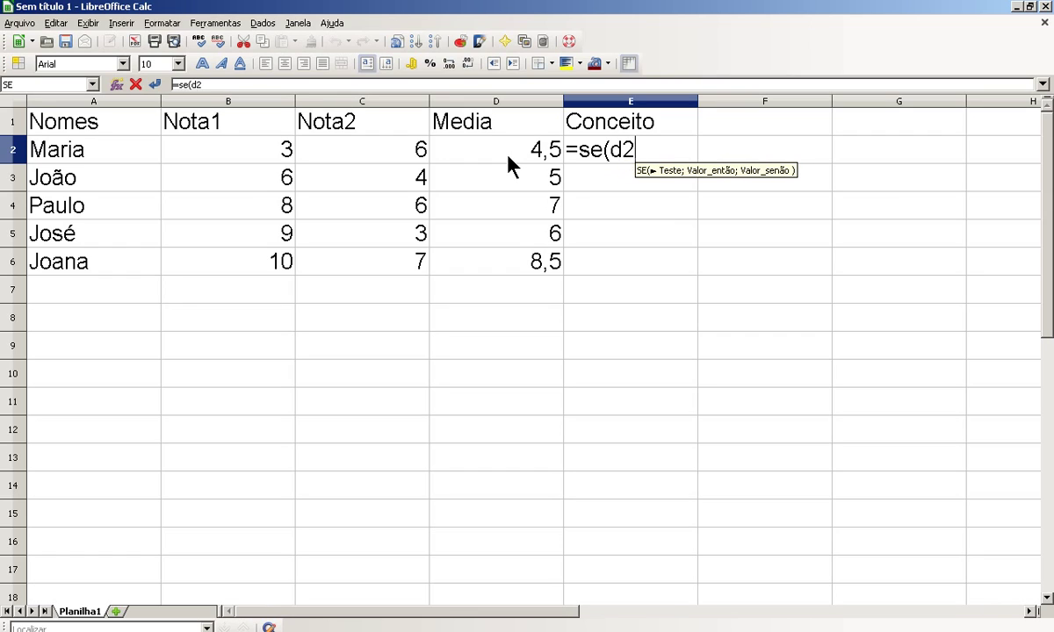
type(">=")
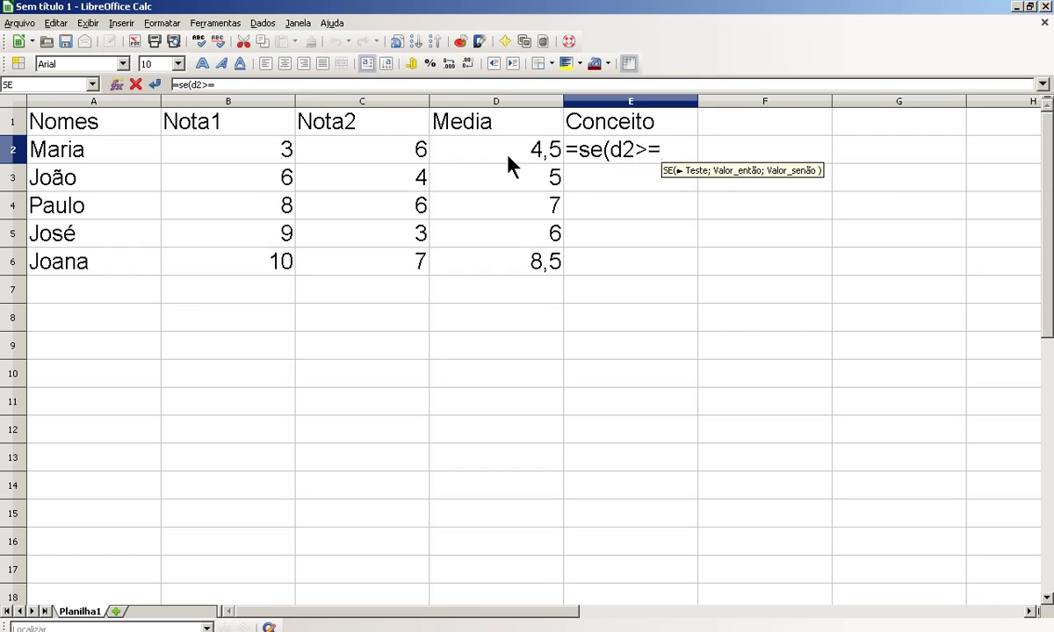
type("5")
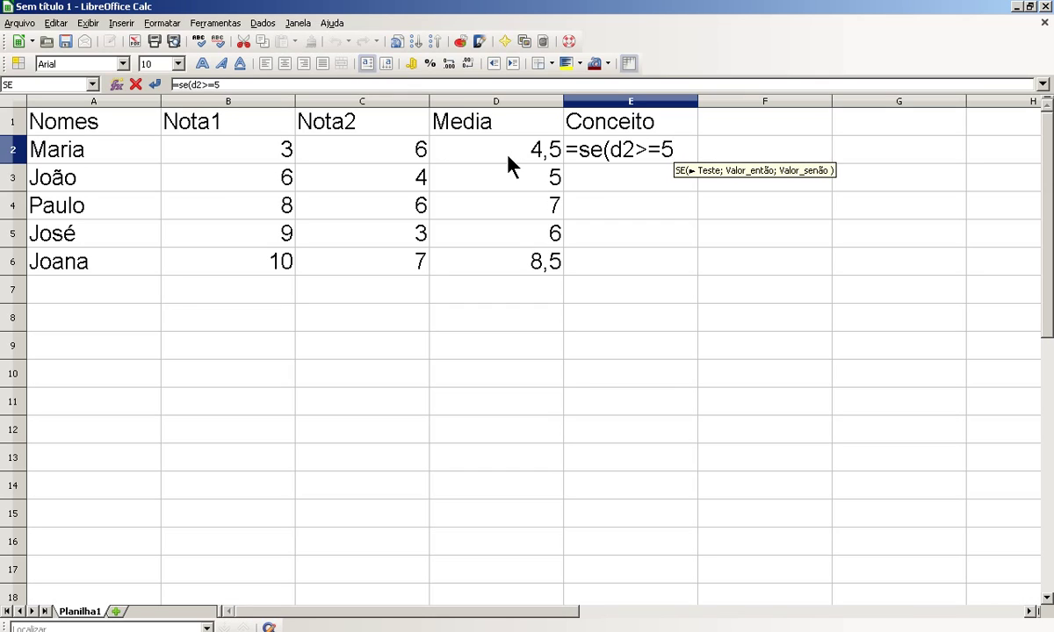
type(";")
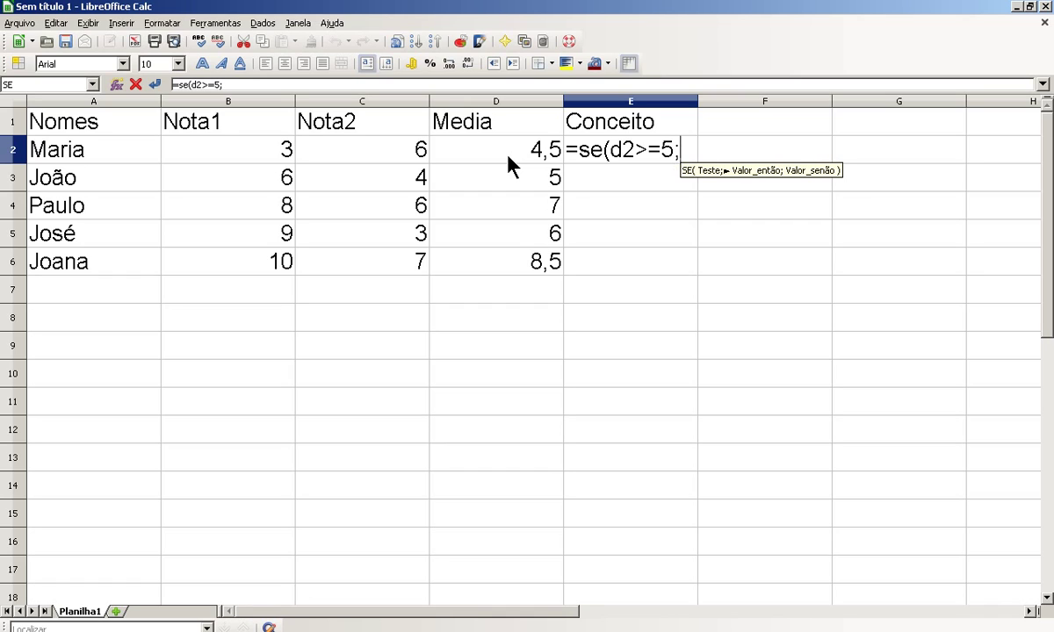
type("\"")
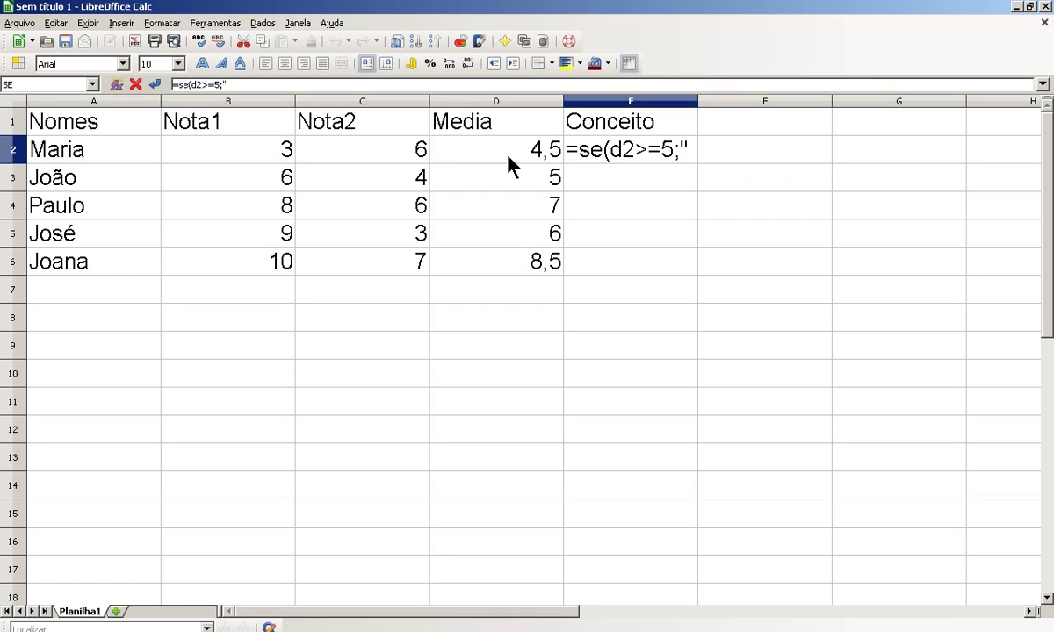
type("a")
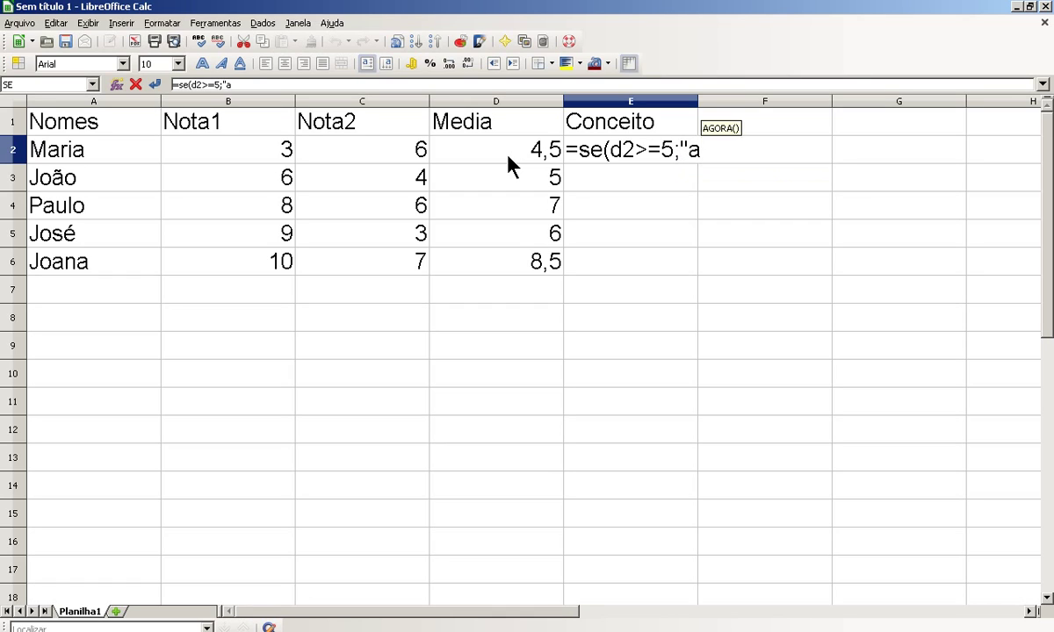
key("BackSpace")
type("Aprovado")
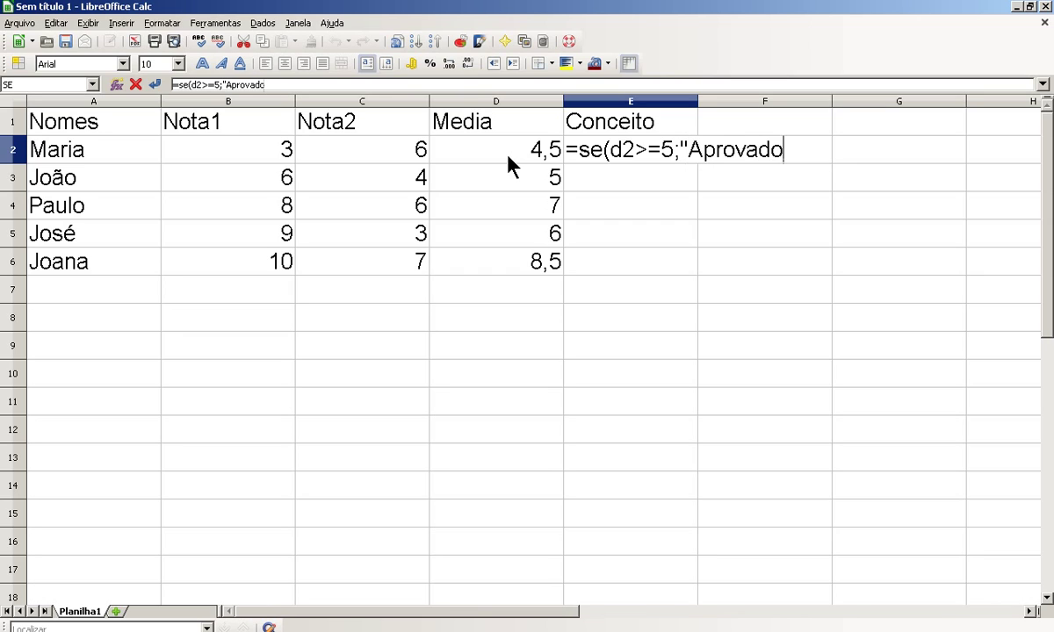
type("\"")
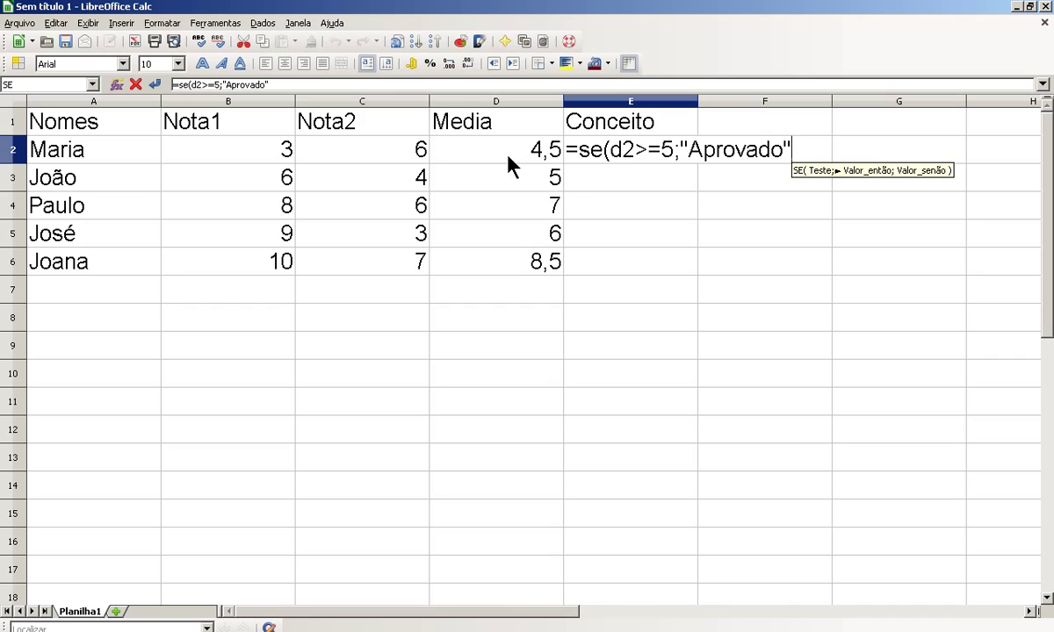
- Finish the SE formula in cell E2 with "Reprovado" as the otherwise-value and enter it
type(";")
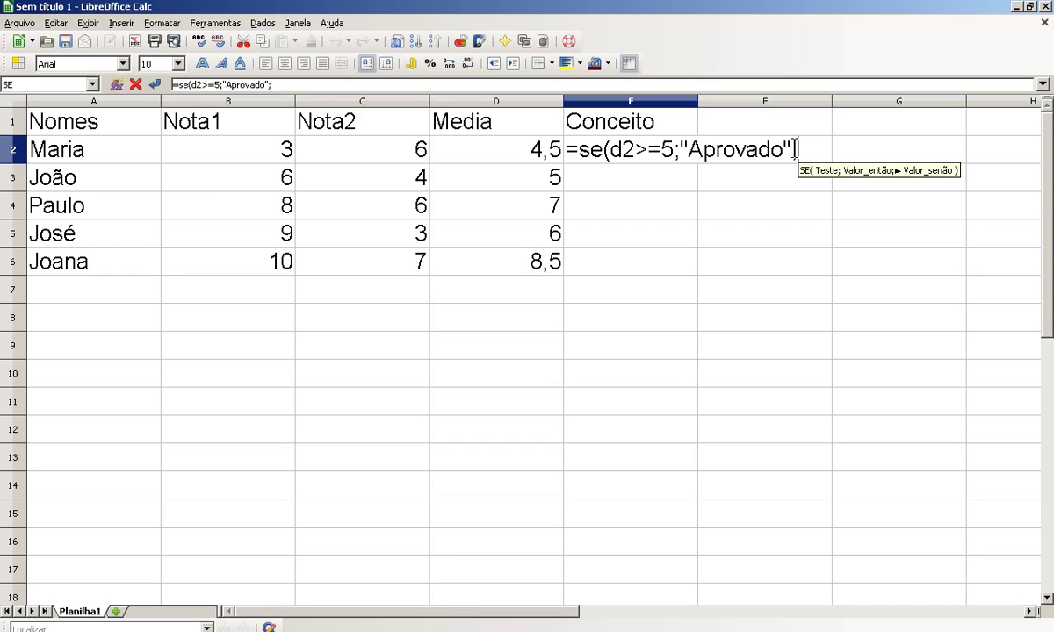
type("\"Re")
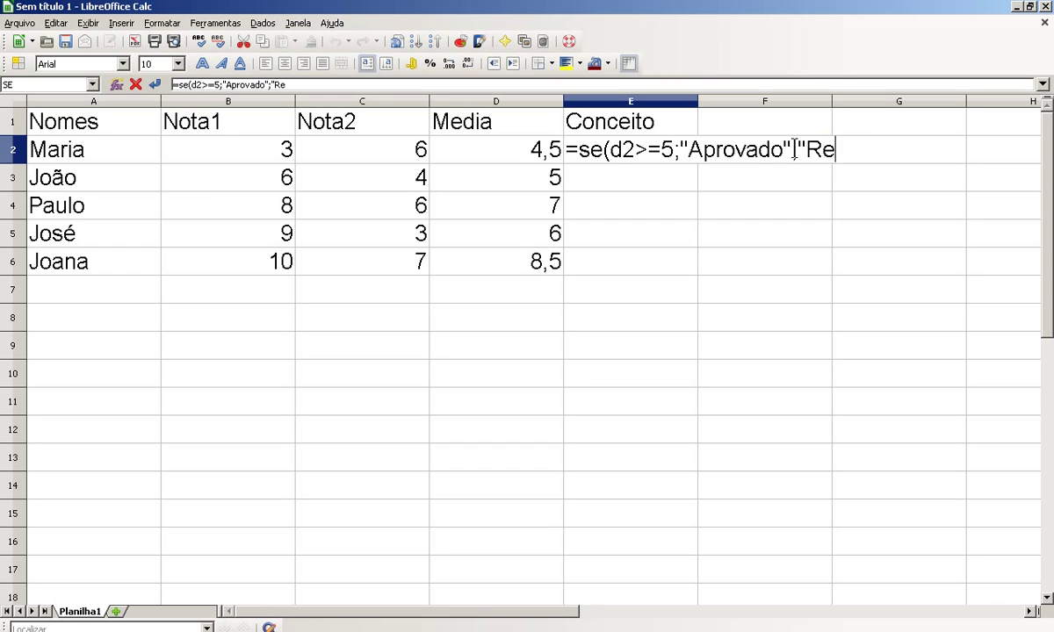
type("provado")
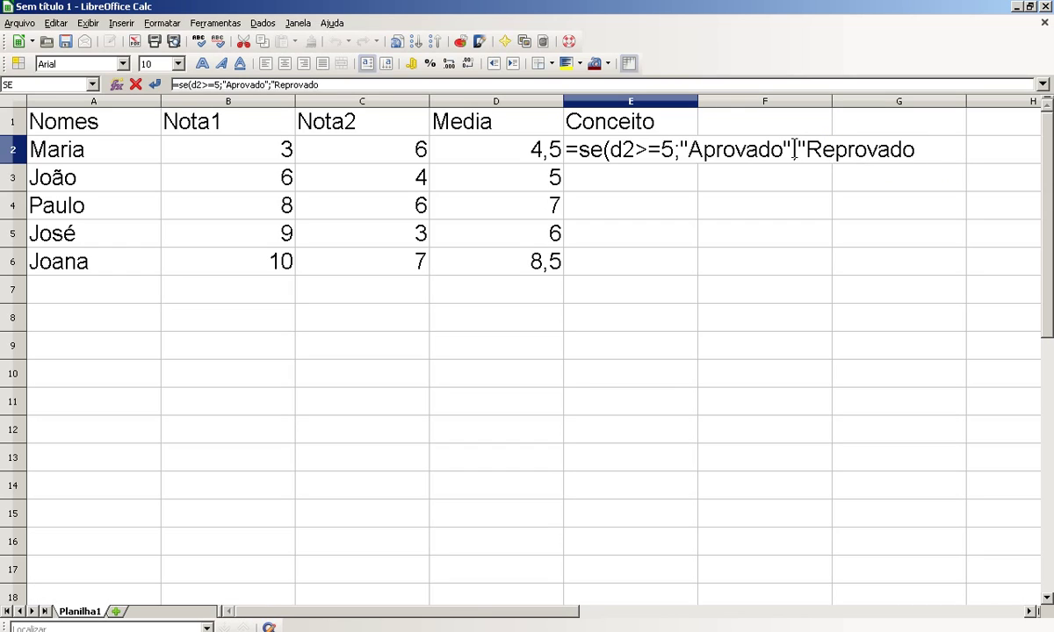
type("\")")
key("Return")
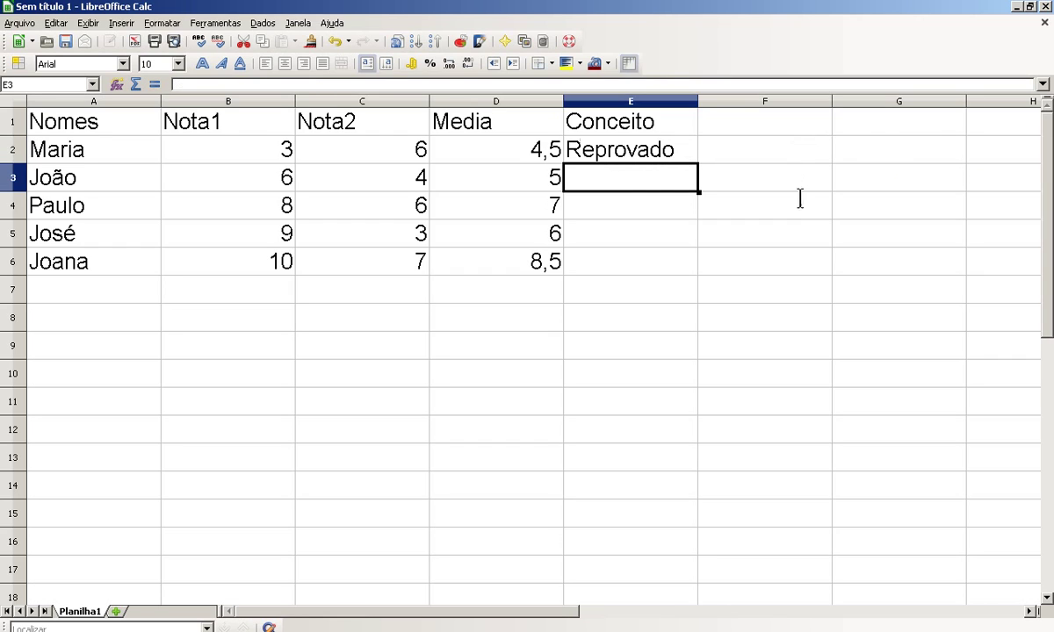
- Fill the SE formula from cell E2 down the Conceito column through E6
left_click(621, 150)
left_click(642, 181)
left_click(643, 209)
left_click(645, 249)
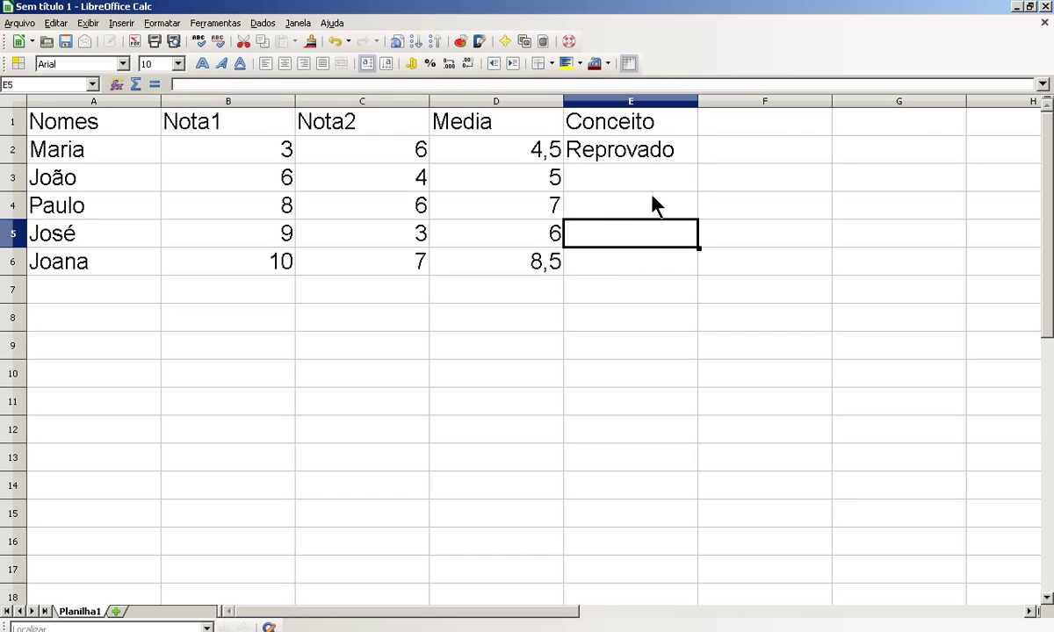
left_click(681, 154)
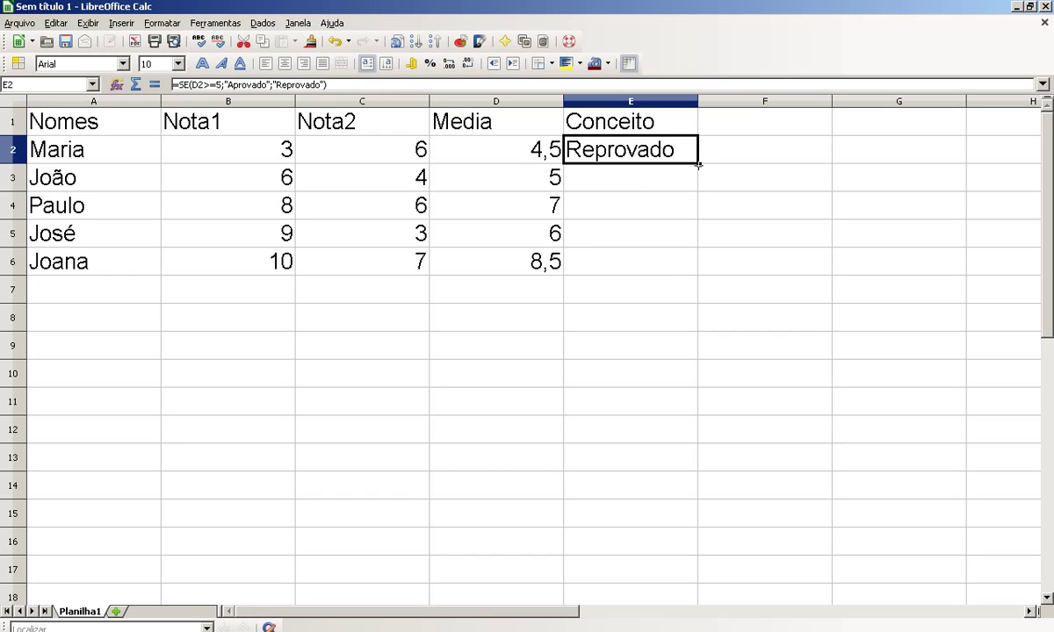
left_click_drag(698, 165, 699, 276)
left_click(750, 265)
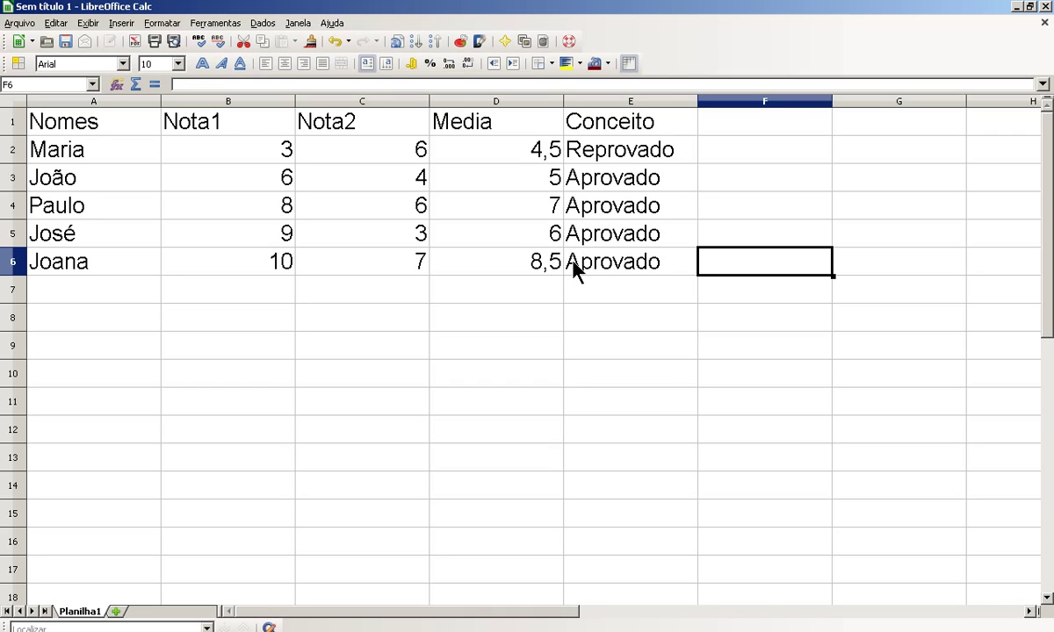
- Examine the SE formula in cell E3 and the average in D3 that it tests
double_click(617, 177)
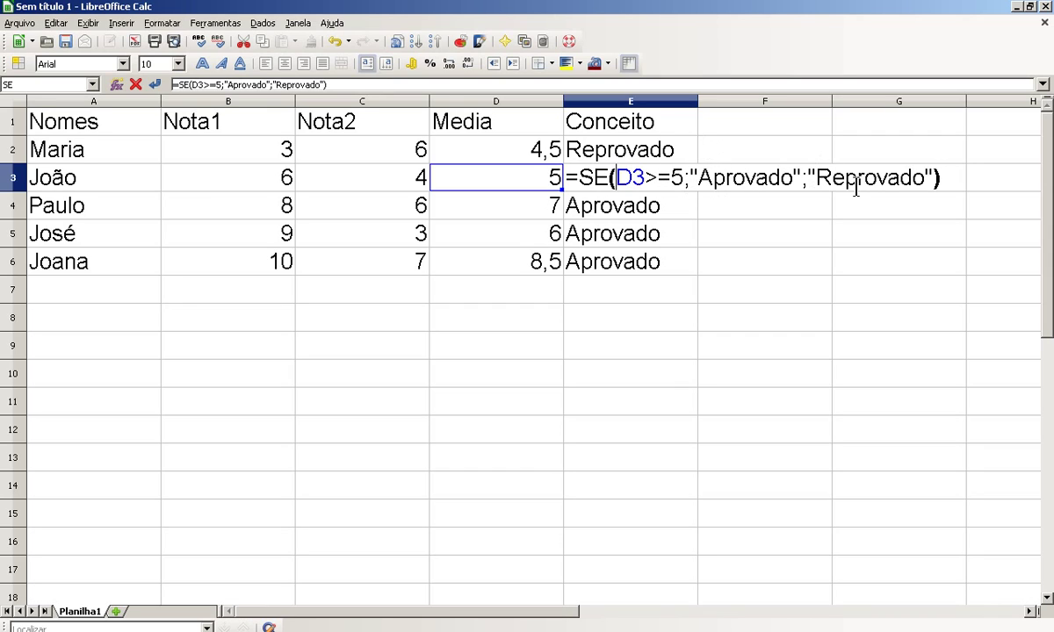
key("Return")
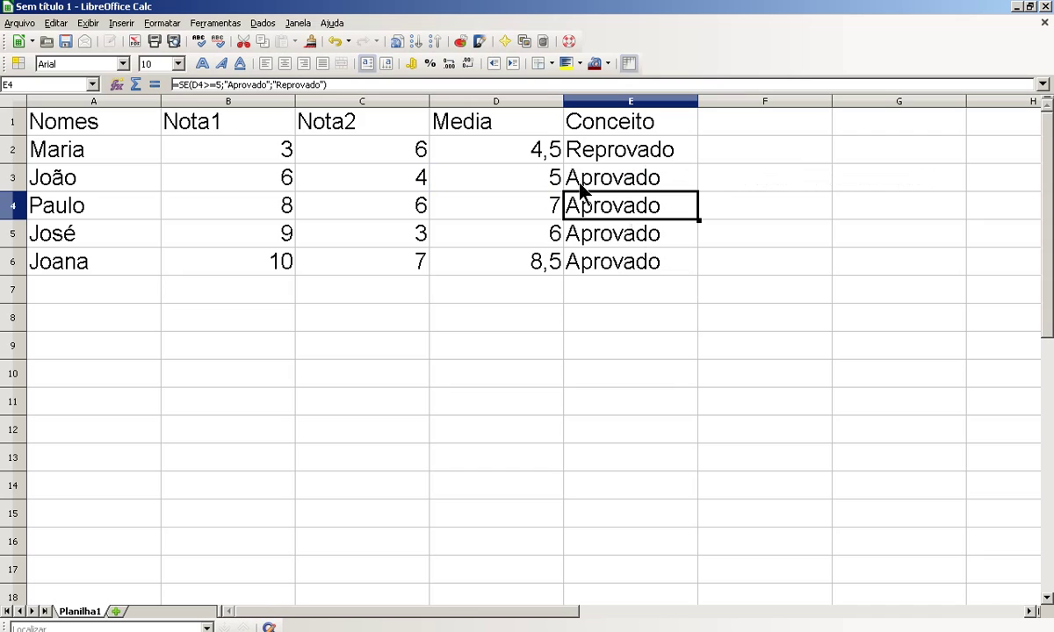
left_click(554, 179)
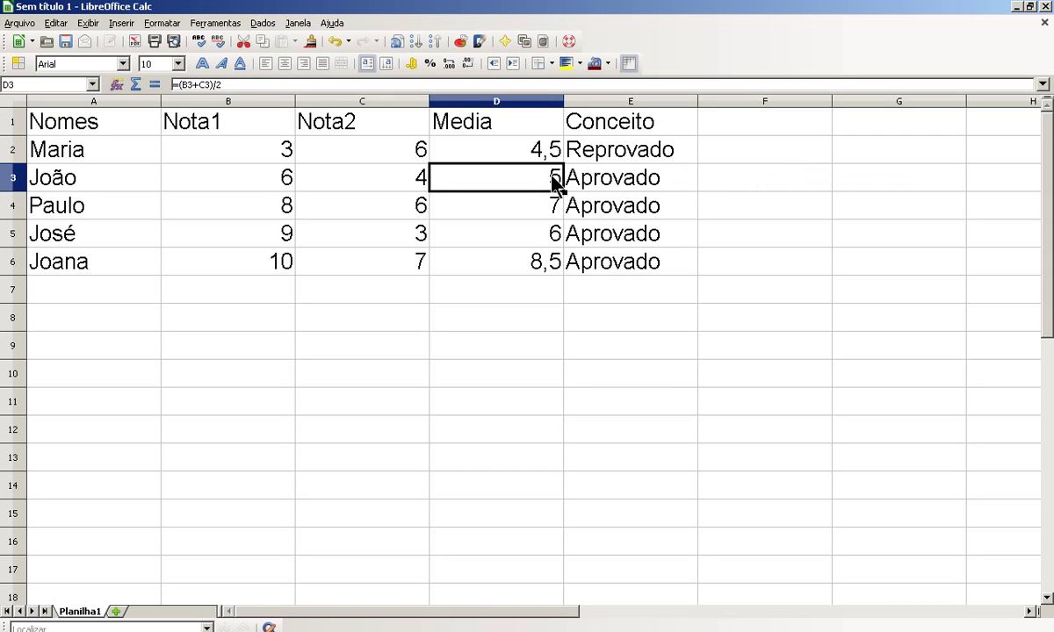
- Change the Nota2 grade in cell C3 to 3 and check the recalculated Conceito in E3
left_click(396, 192)
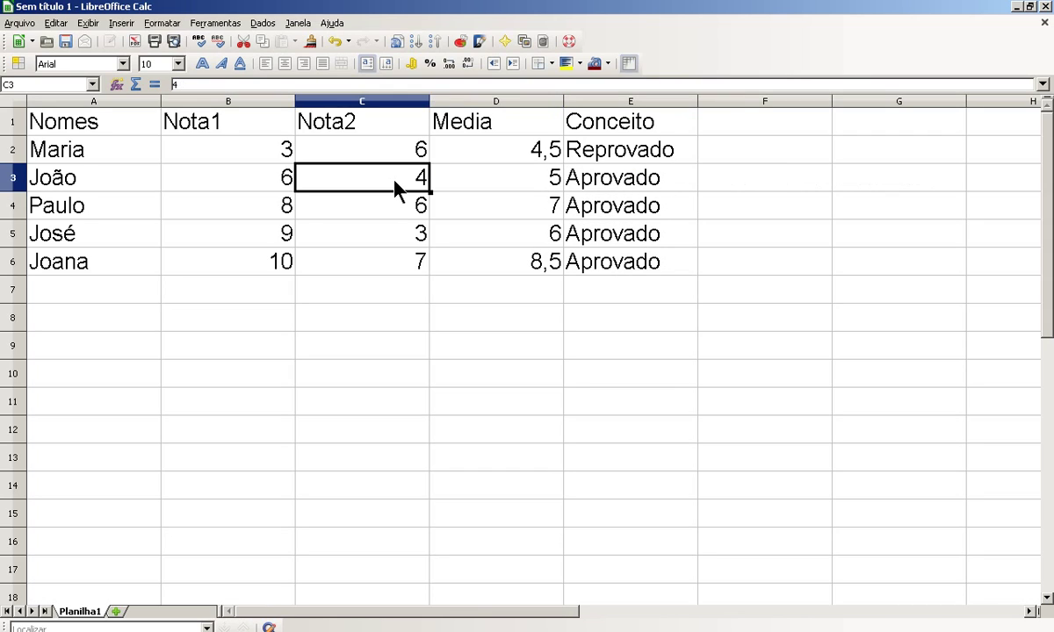
type("3")
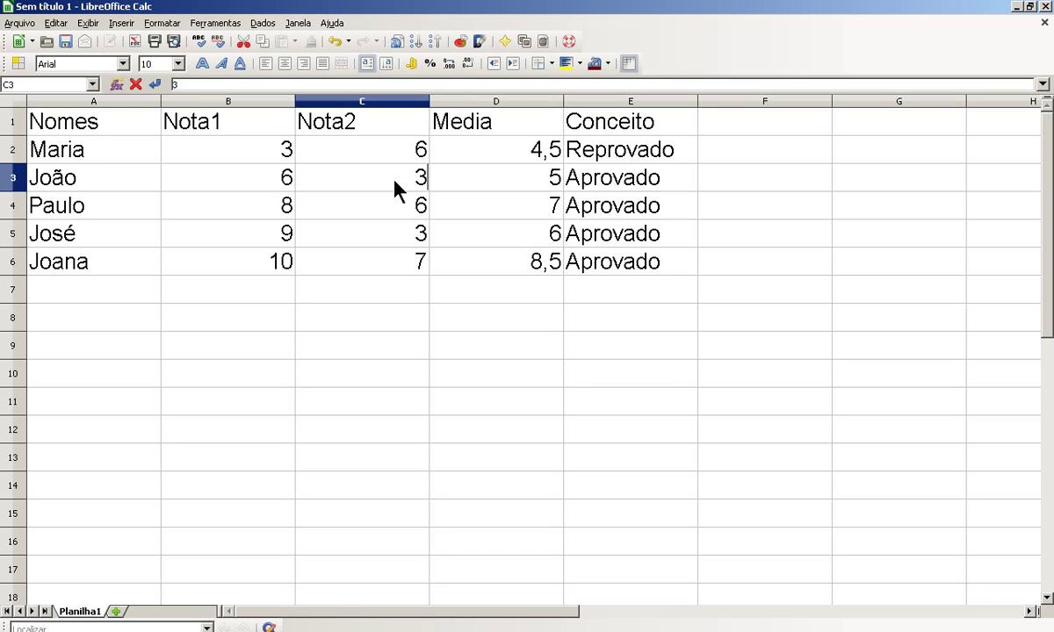
key("Return")
left_click(395, 192)
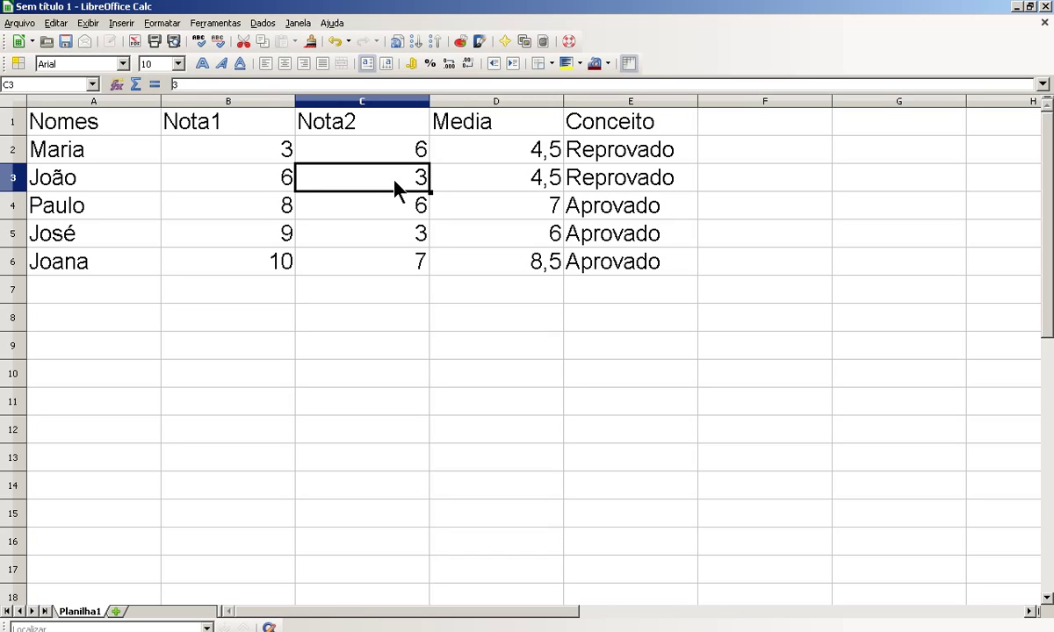
key("Right")
key("Right")
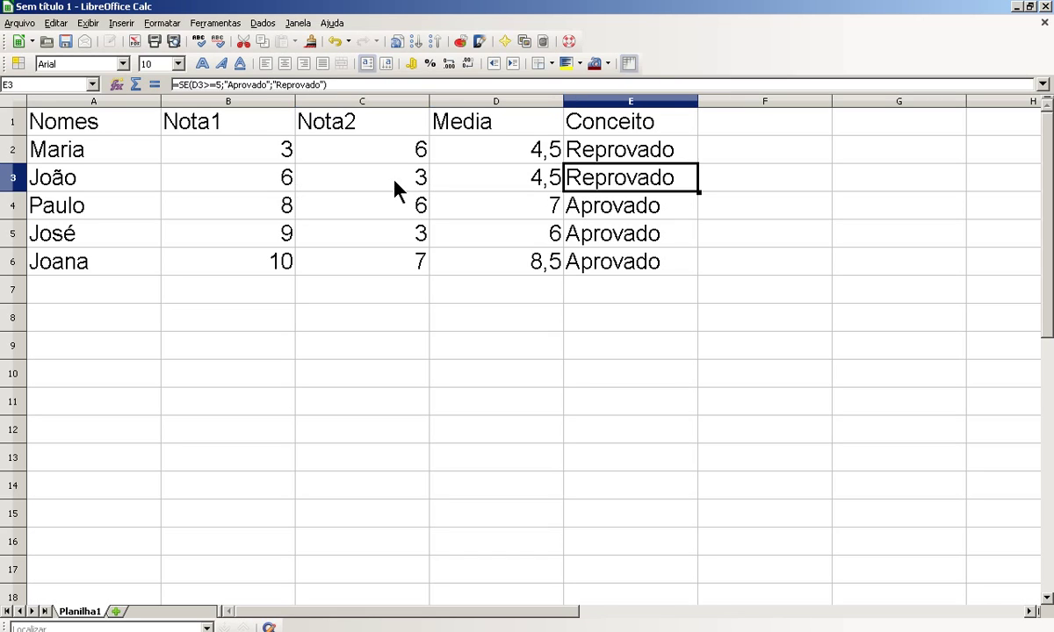